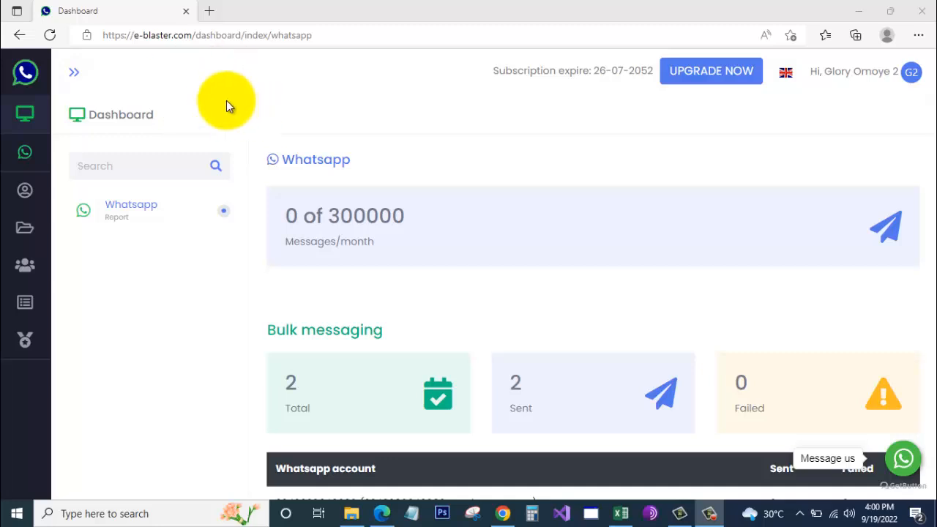
- Open WhatsApp, view the Add account QR page, then return to the account list
mouse_move(29, 129)
click(63, 154)
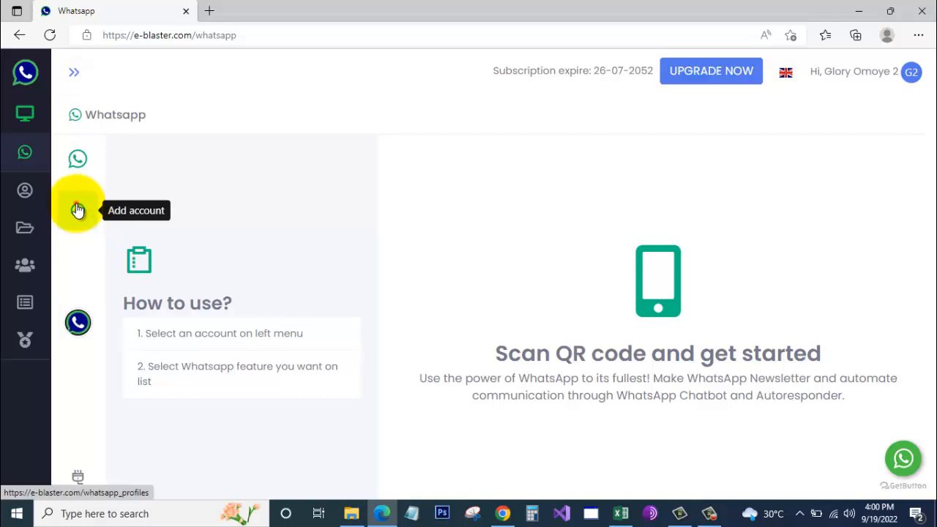
click(78, 211)
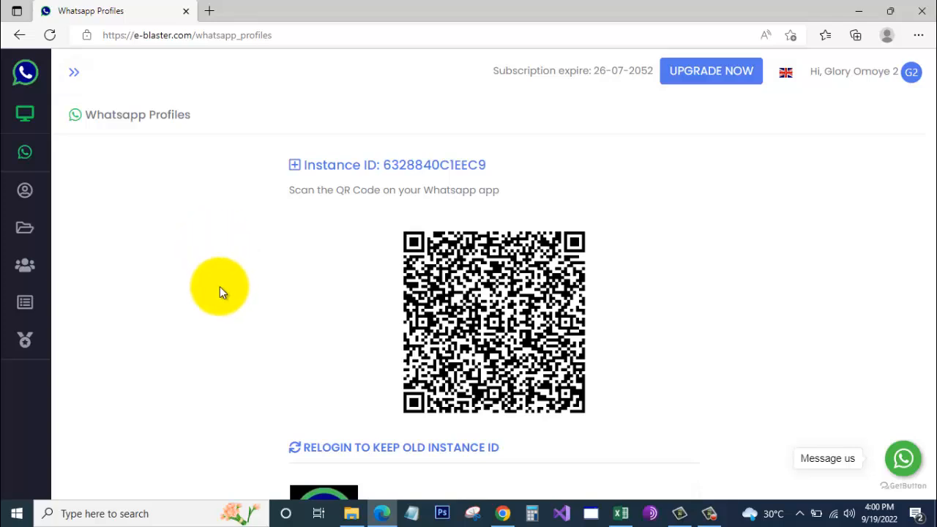
mouse_move(22, 137)
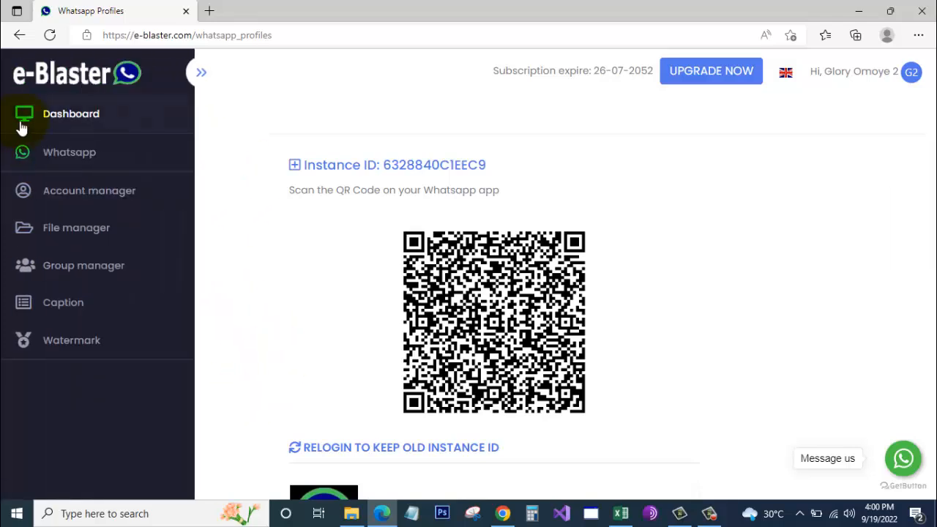
click(69, 153)
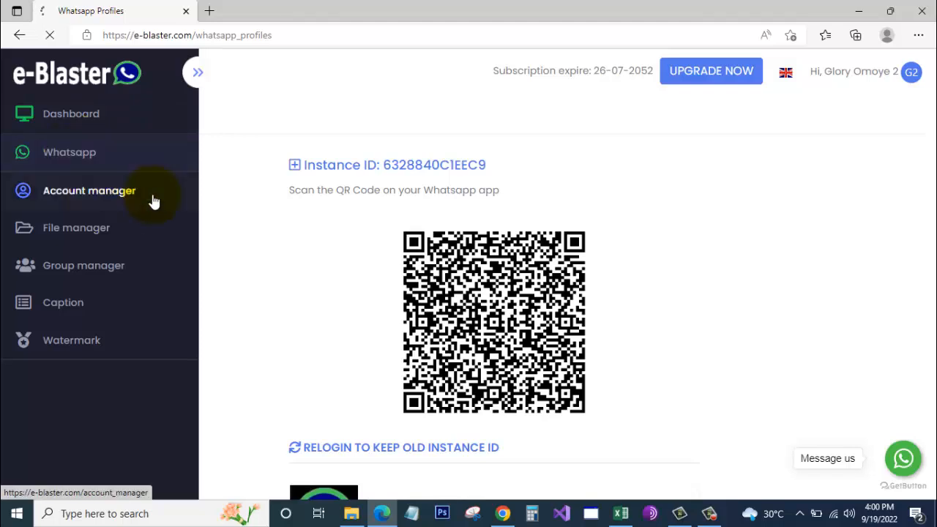
mouse_move(101, 284)
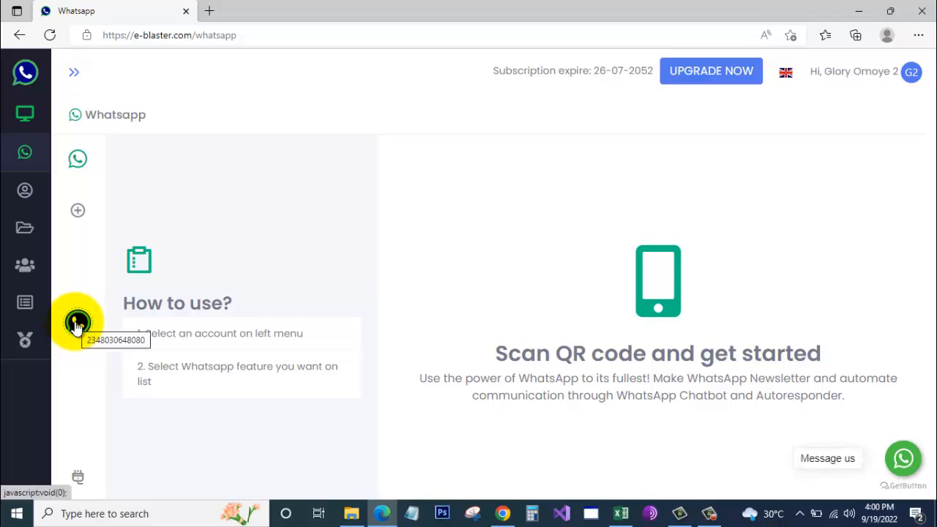
- Select the connected WhatsApp account, go to Bulk messaging > Contact group and start a new group
click(76, 323)
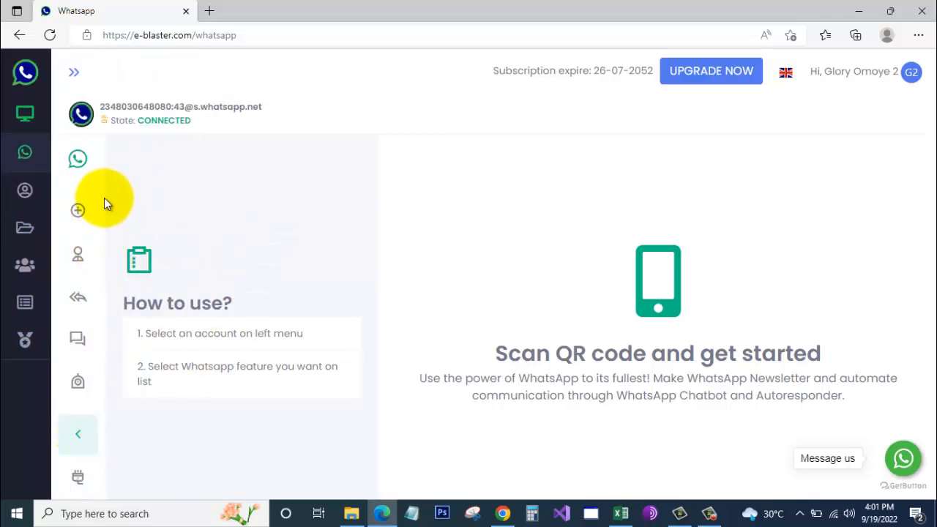
scroll(85, 283, down, 1)
scroll(92, 275, up, 1)
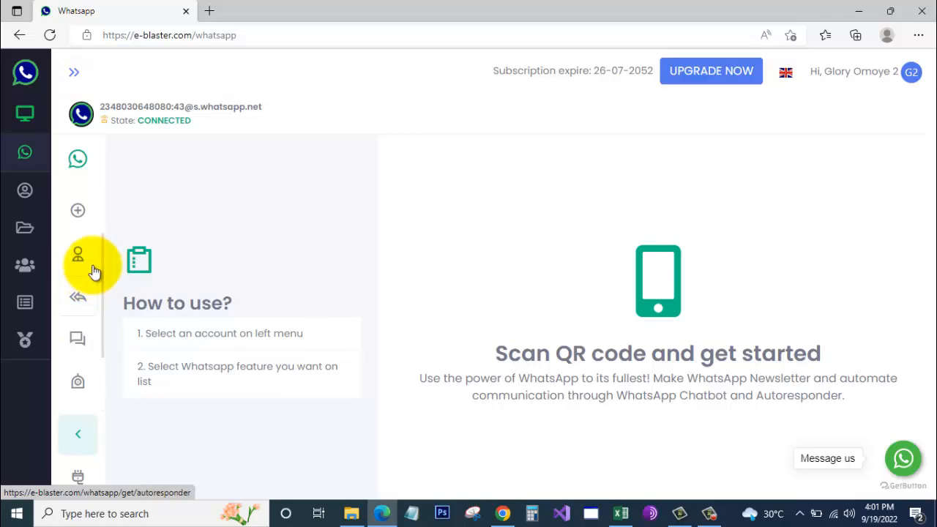
click(76, 342)
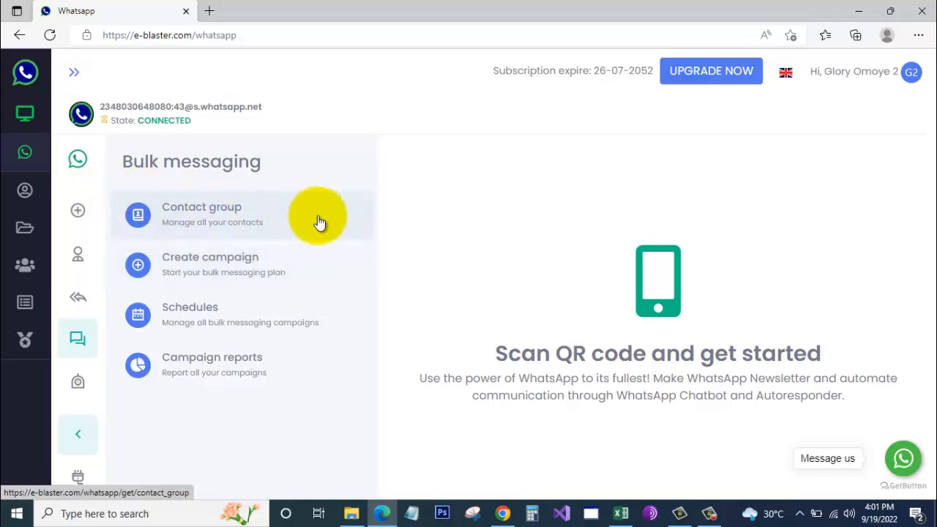
click(200, 208)
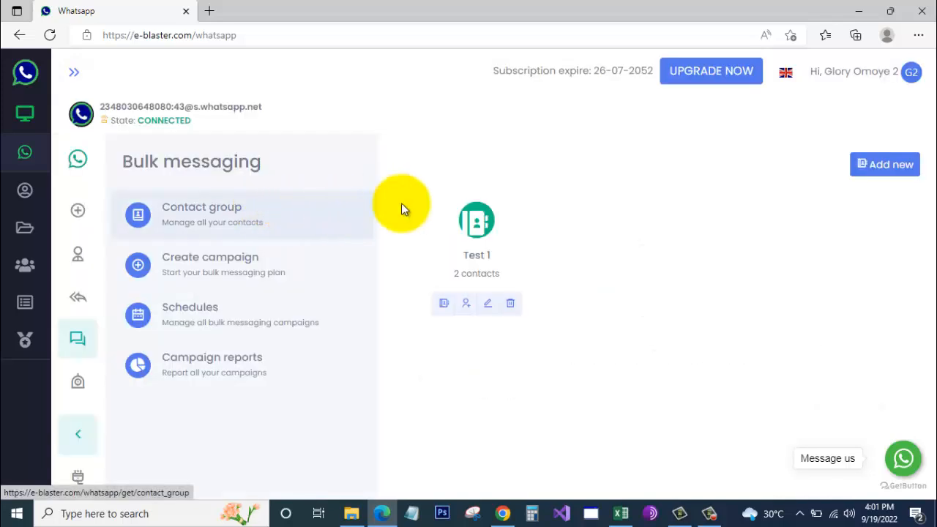
click(893, 164)
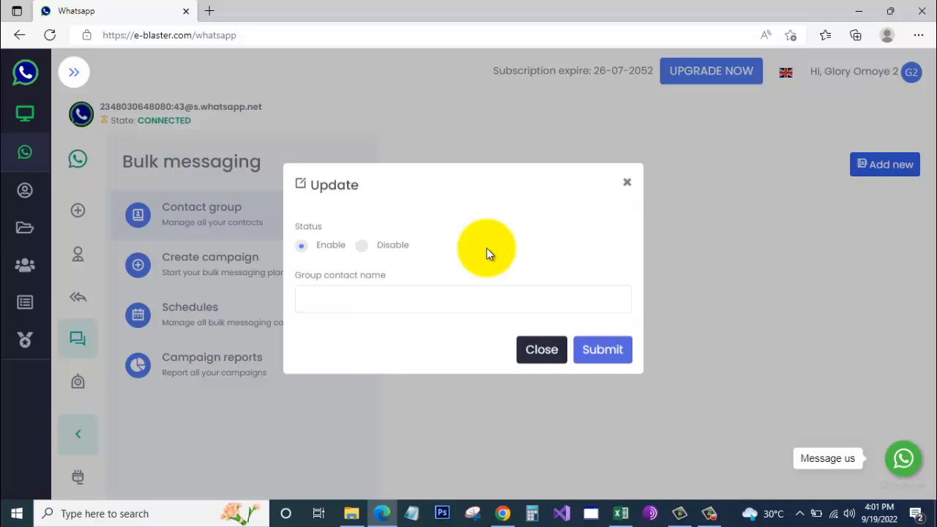
- Create an enabled contact group named 'Personalized Contacts'
click(376, 306)
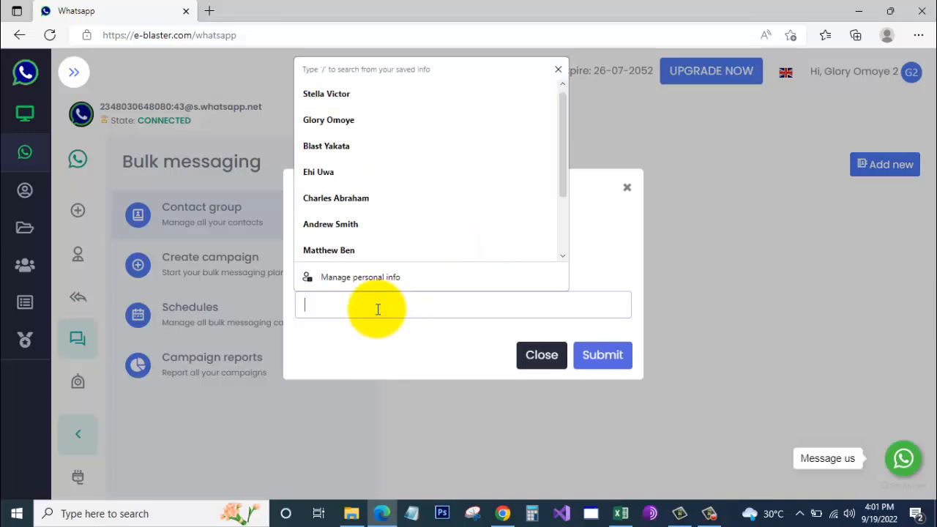
text(Pe)
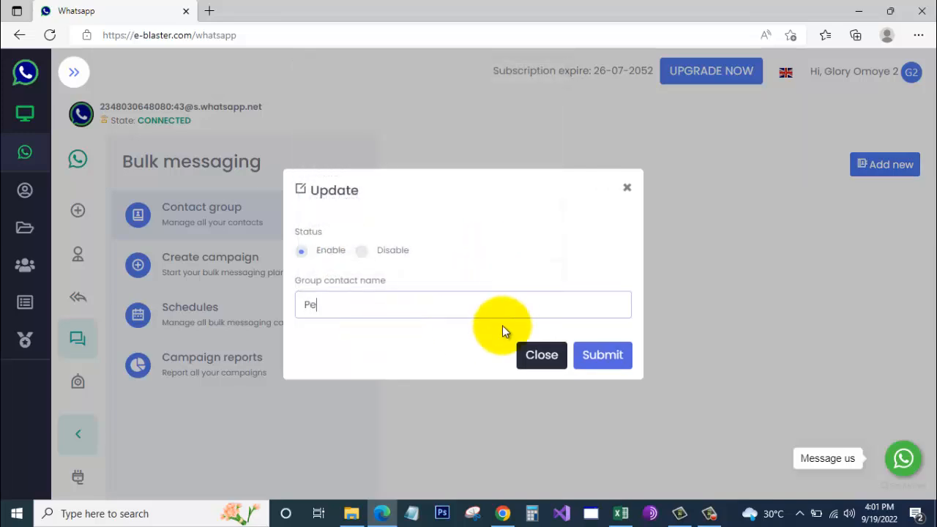
text(rsonalized Contacts)
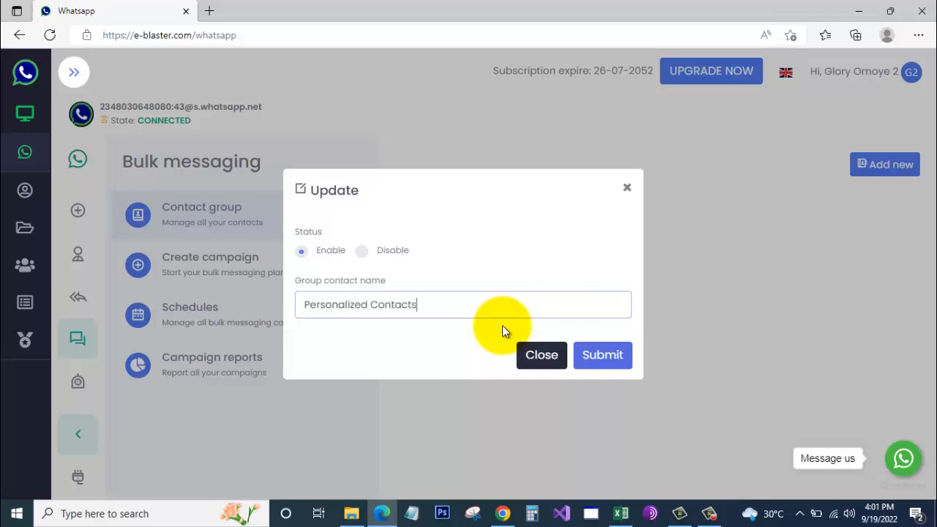
click(599, 353)
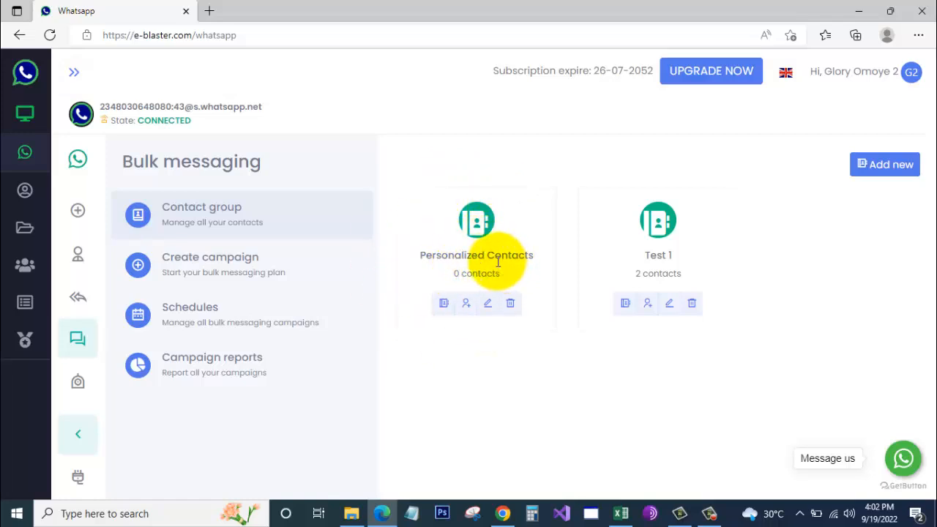
- Review the Upload CSV import options for Personalized Contacts, then close them
click(467, 303)
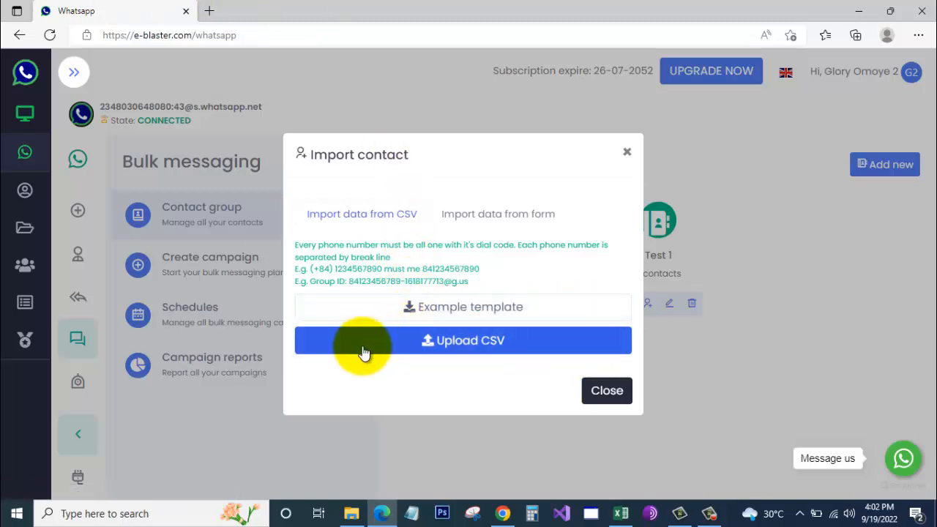
click(601, 396)
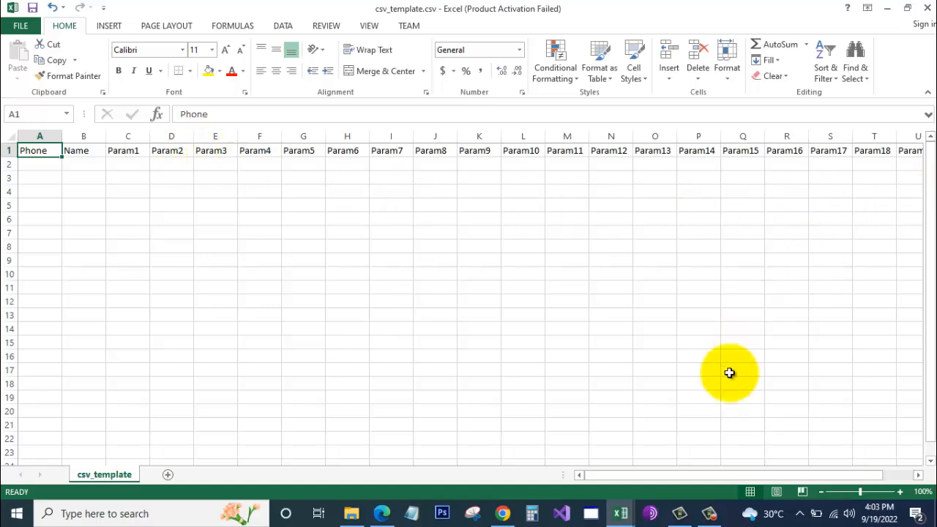
drag(665, 477, 620, 469)
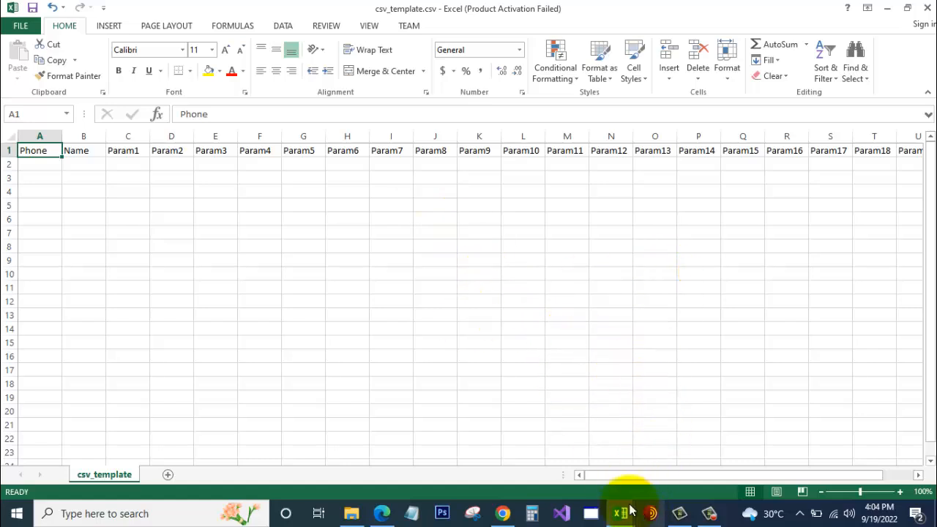
- Enter the two contacts' usernames in the Param1 cells C2 and C3
mouse_move(624, 518)
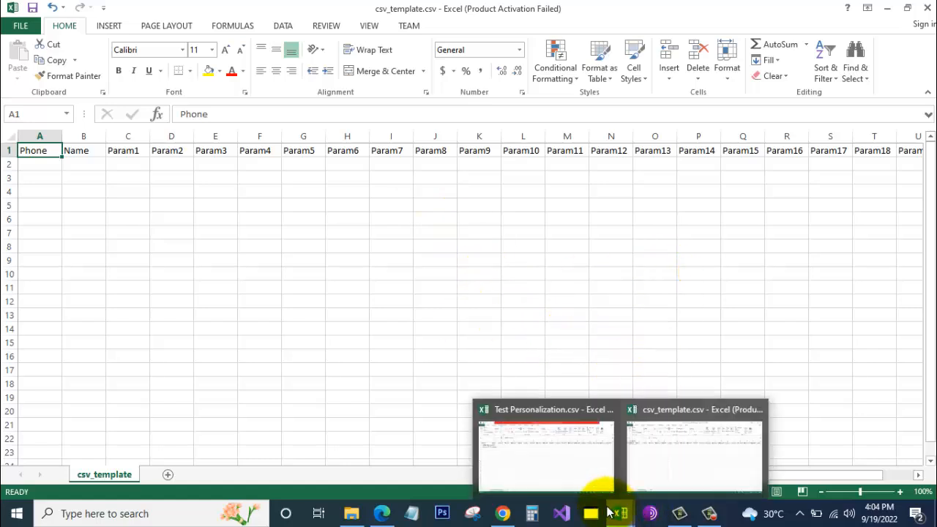
click(559, 476)
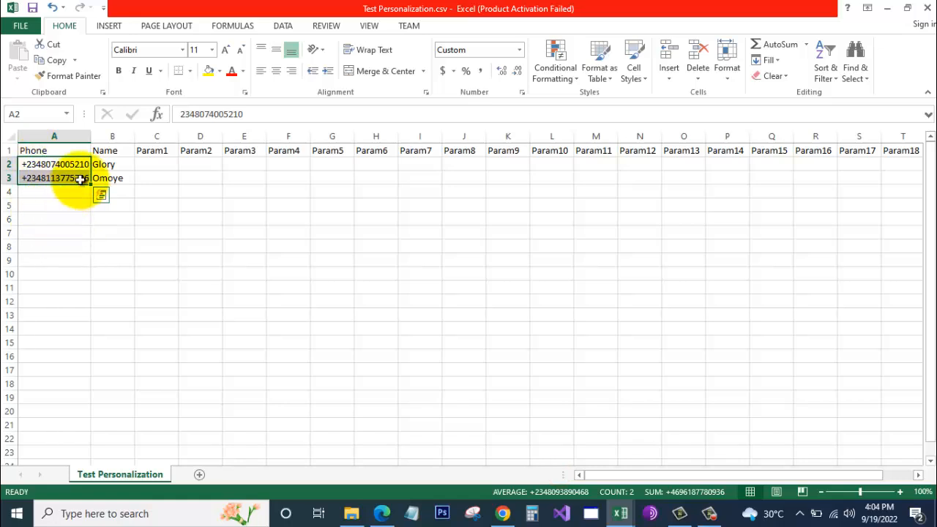
click(56, 205)
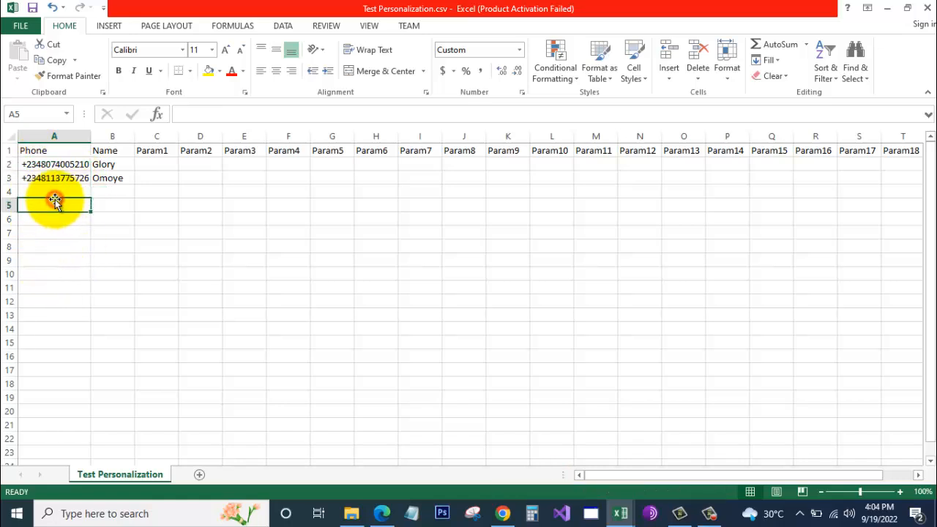
click(44, 164)
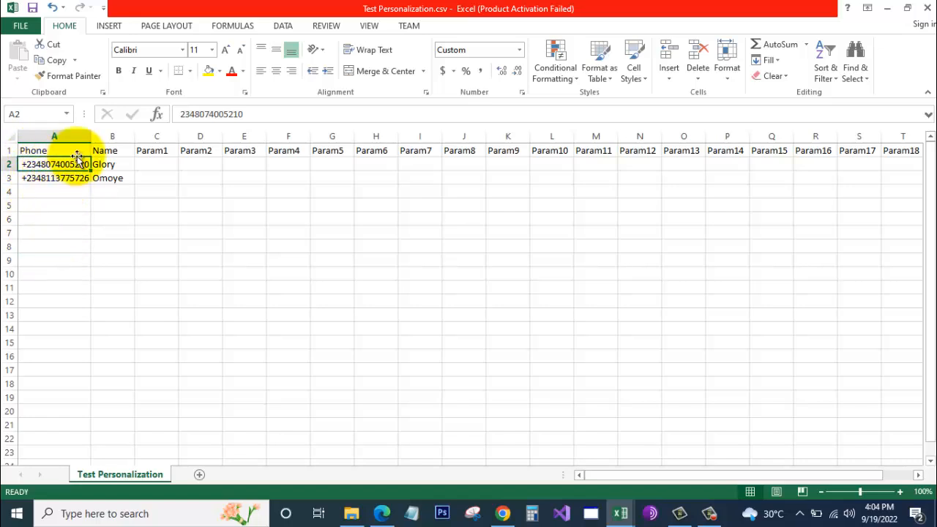
click(163, 164)
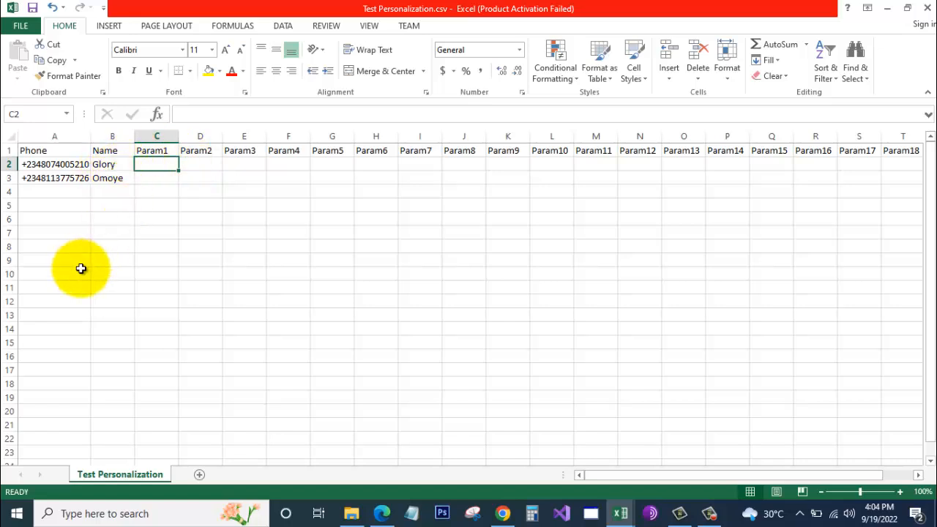
text(glory24)
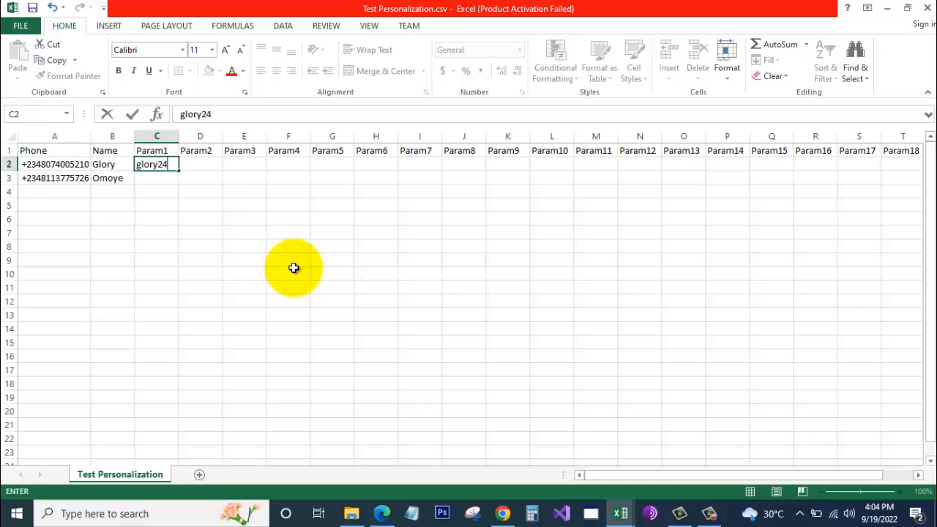
click(157, 179)
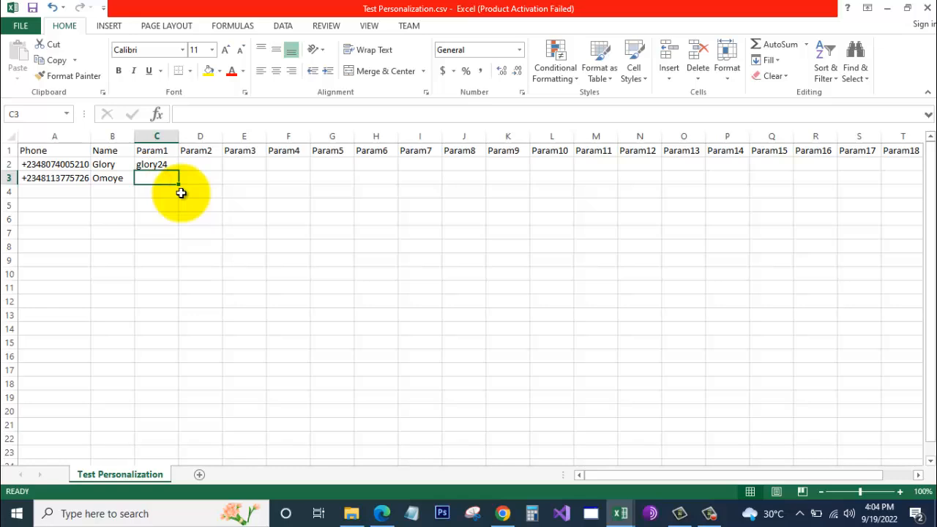
text(omoye99)
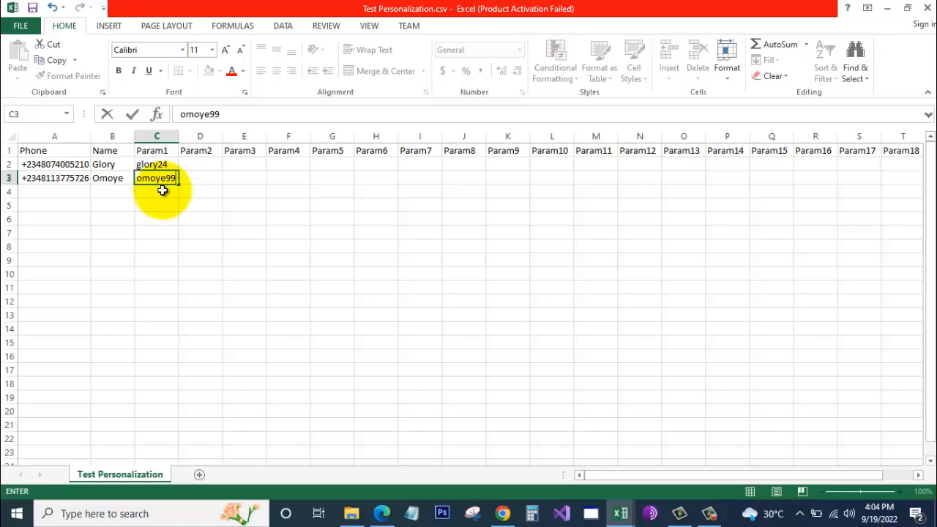
click(215, 167)
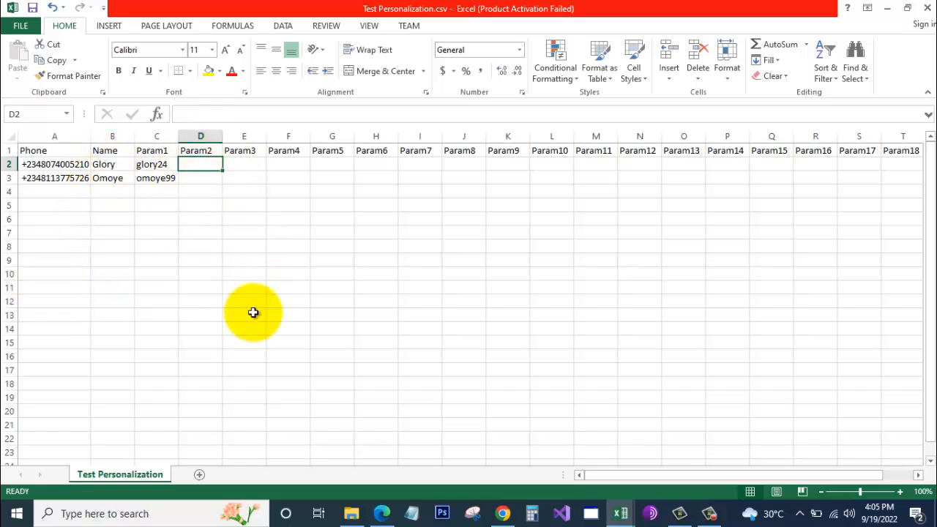
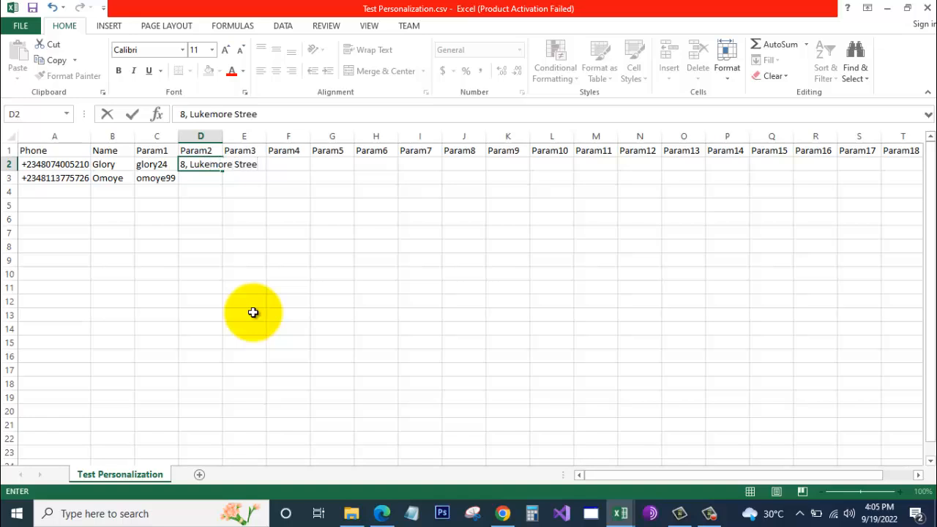
- Enter both contacts' street addresses in the Param2 cells D2 and D3
click(204, 178)
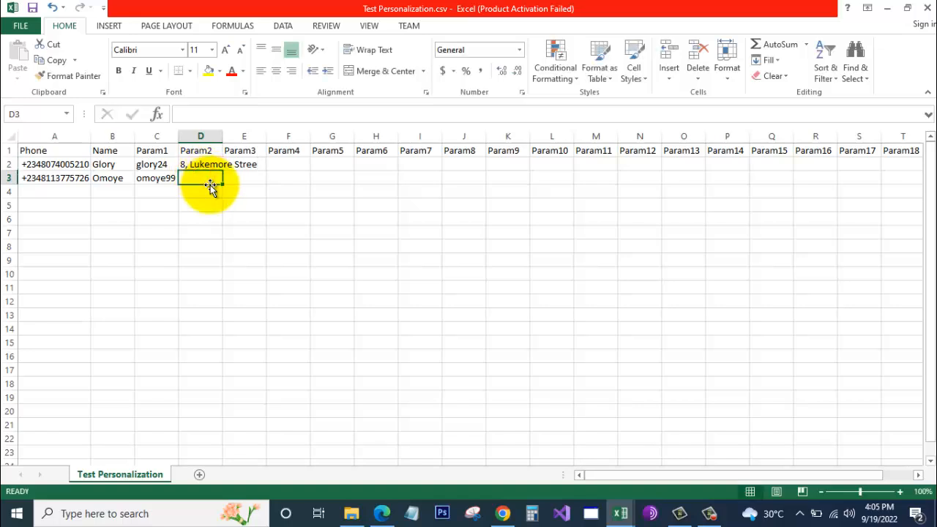
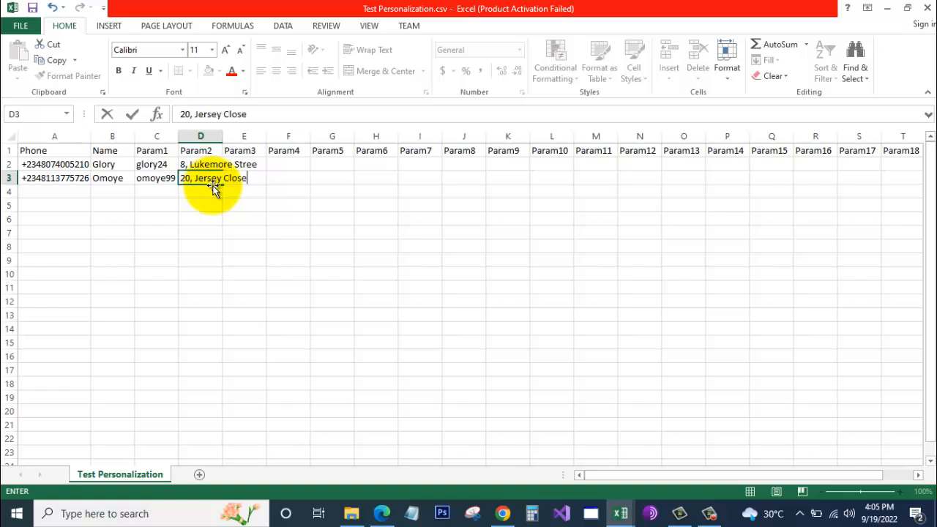
click(259, 165)
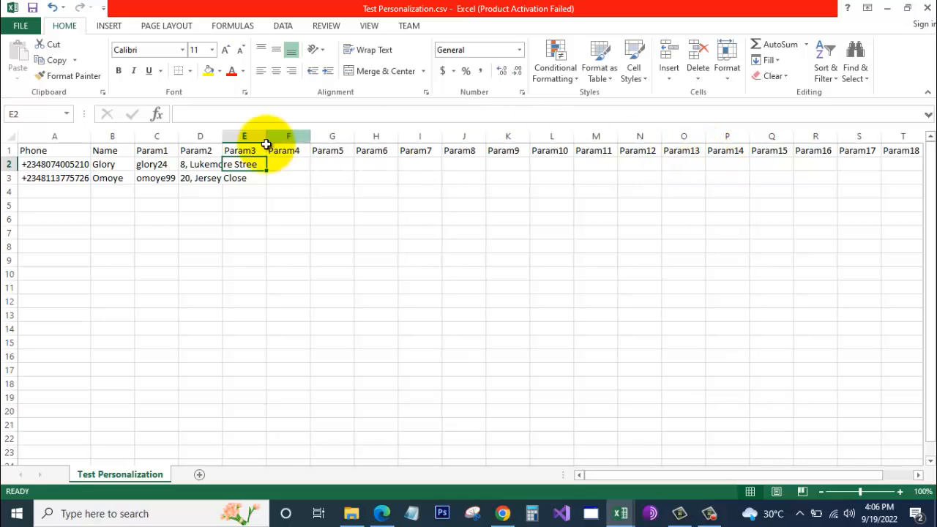
- Save Test Personalization.csv in CSV format and return to e-Blaster
click(65, 165)
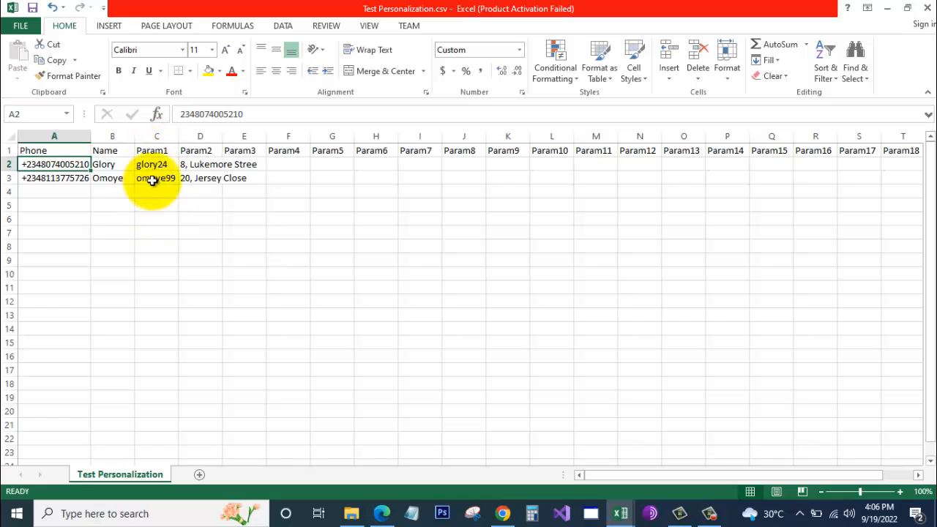
click(32, 9)
click(408, 296)
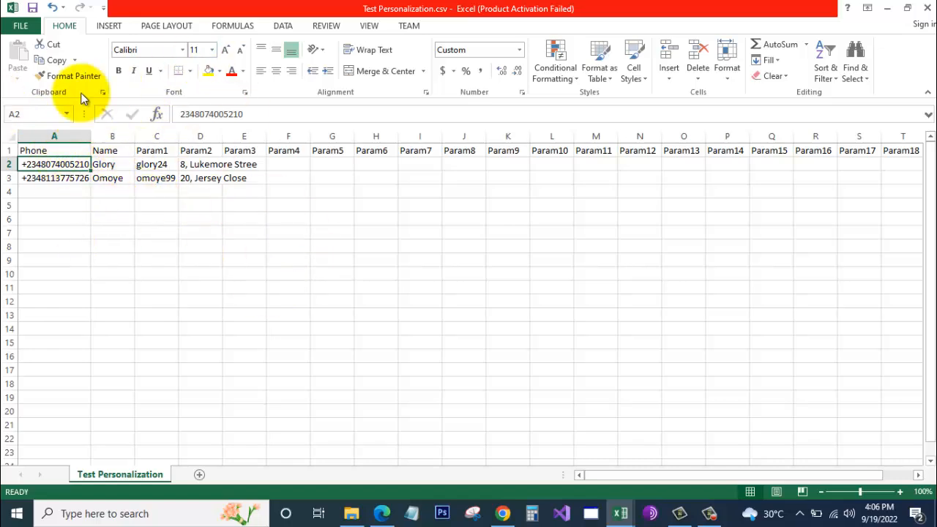
click(381, 505)
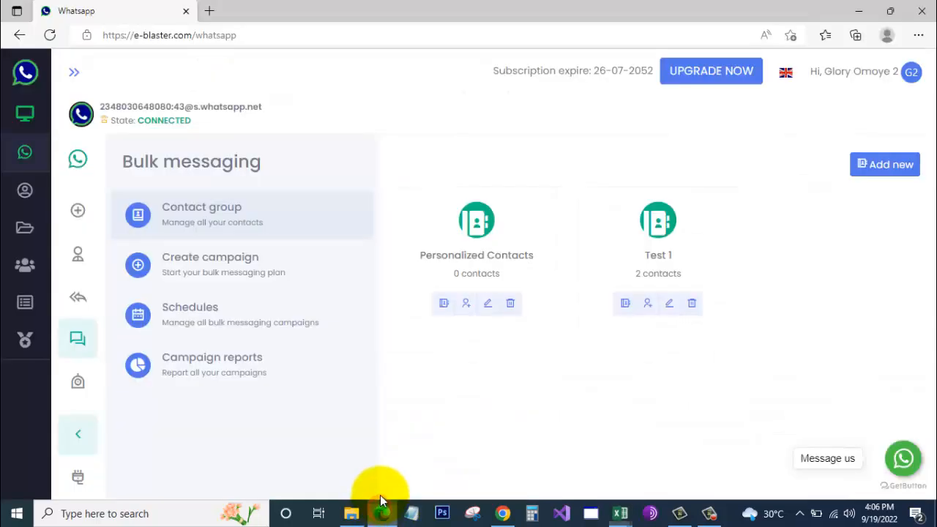
- Upload the saved CSV into Personalized Contacts and confirm it lists 2 contacts
click(466, 305)
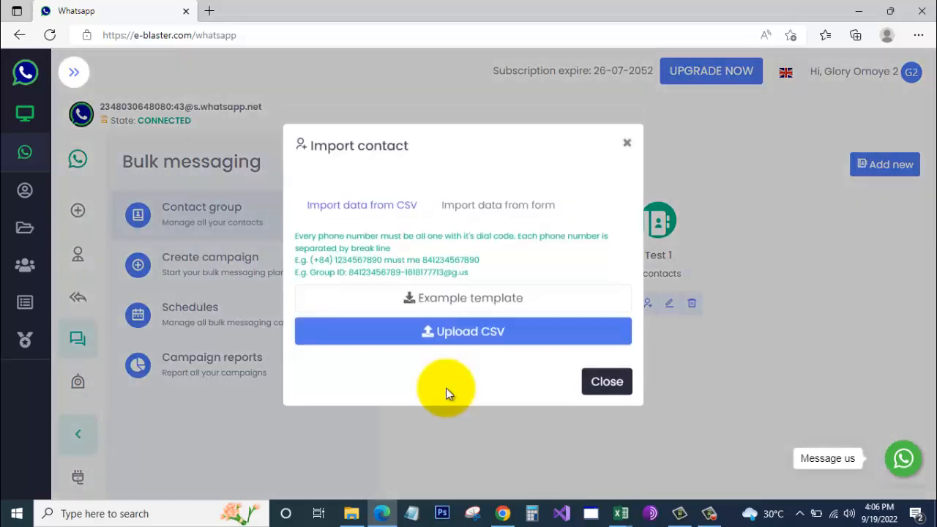
click(471, 342)
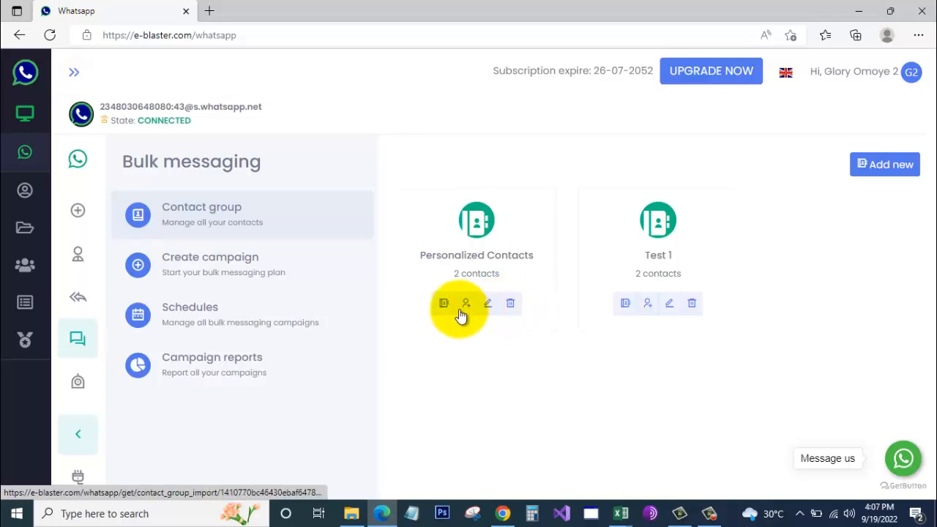
click(443, 303)
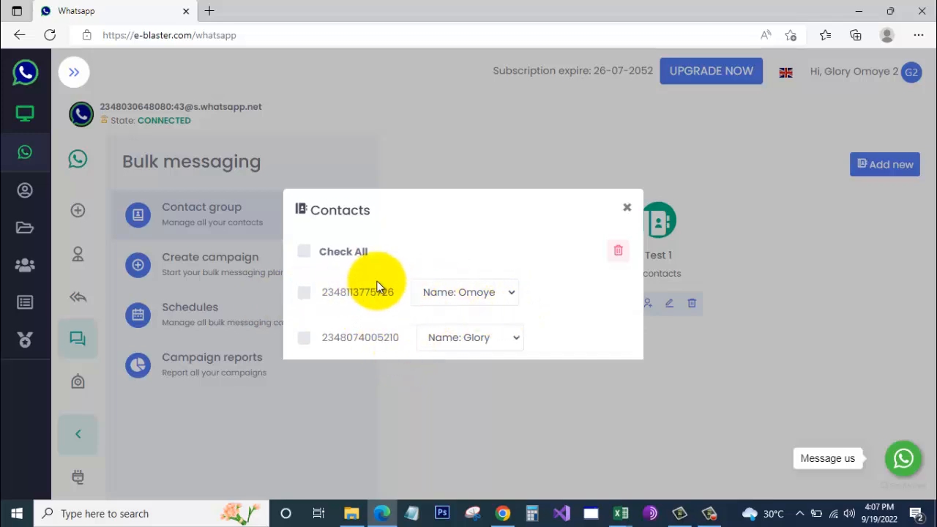
click(510, 294)
click(505, 236)
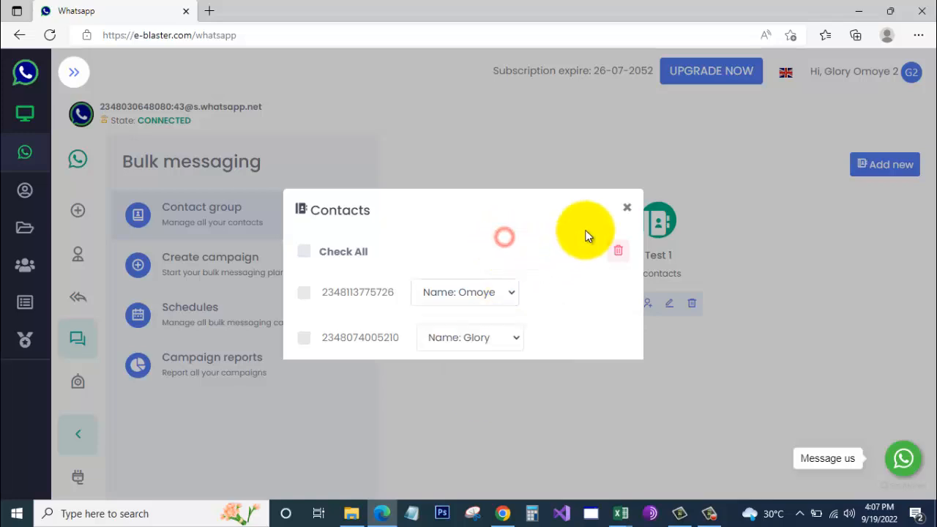
click(627, 208)
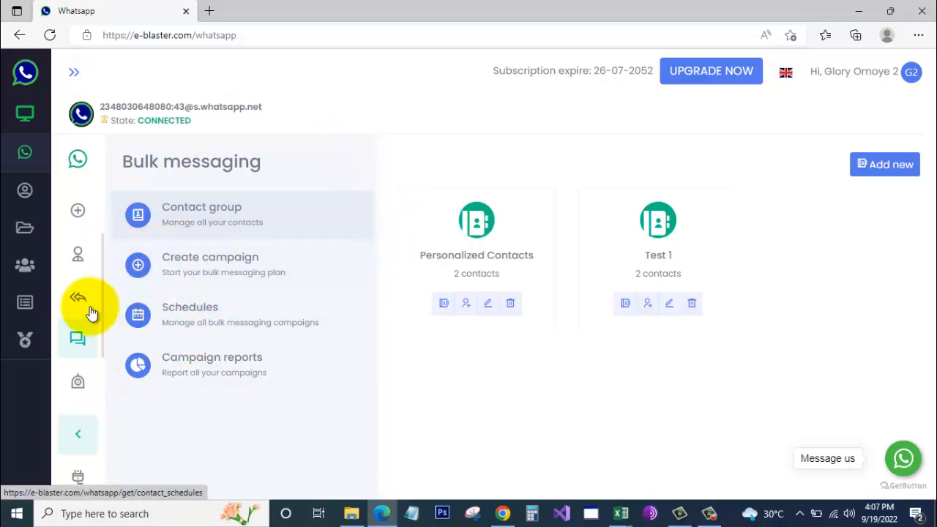
- Create a campaign named 'Test Personalization Campaign' targeting the Personalized Contacts group
click(187, 271)
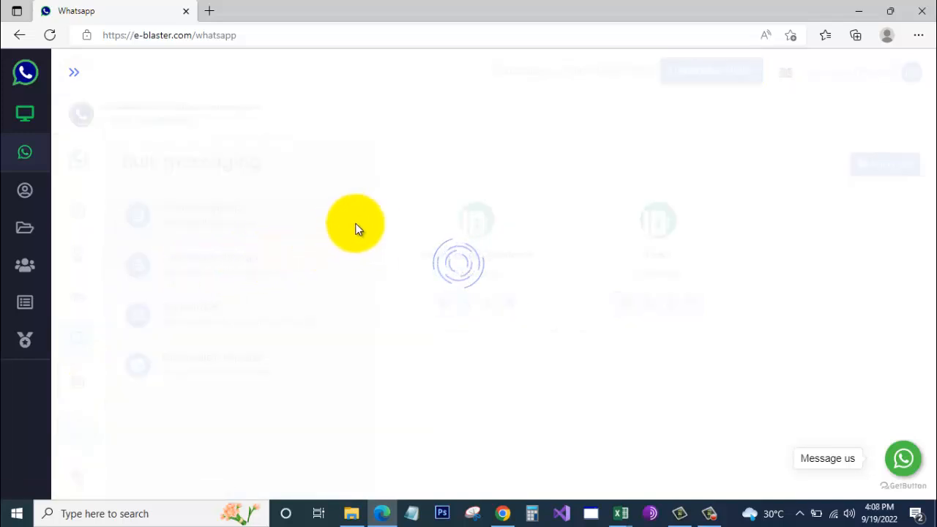
click(489, 210)
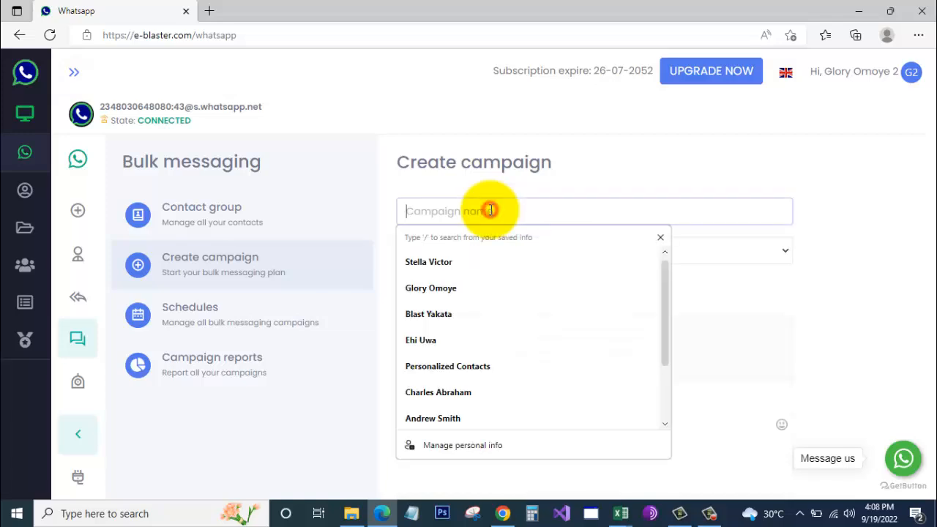
text(t)
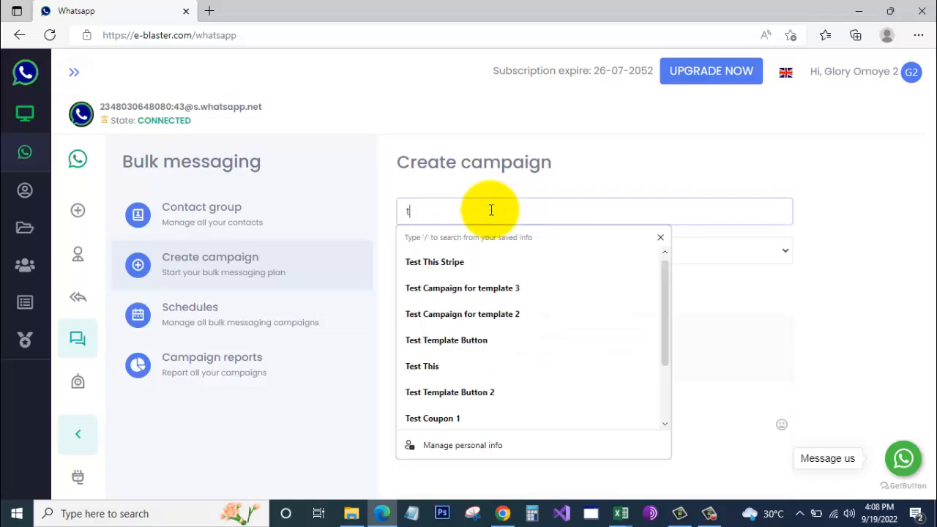
key(BackSpace)
text(Test Personalization Campaign)
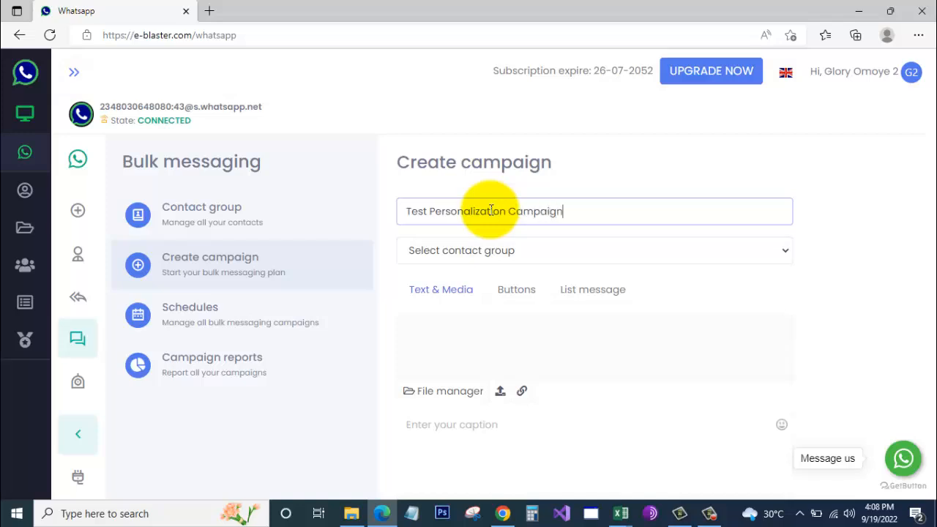
click(519, 250)
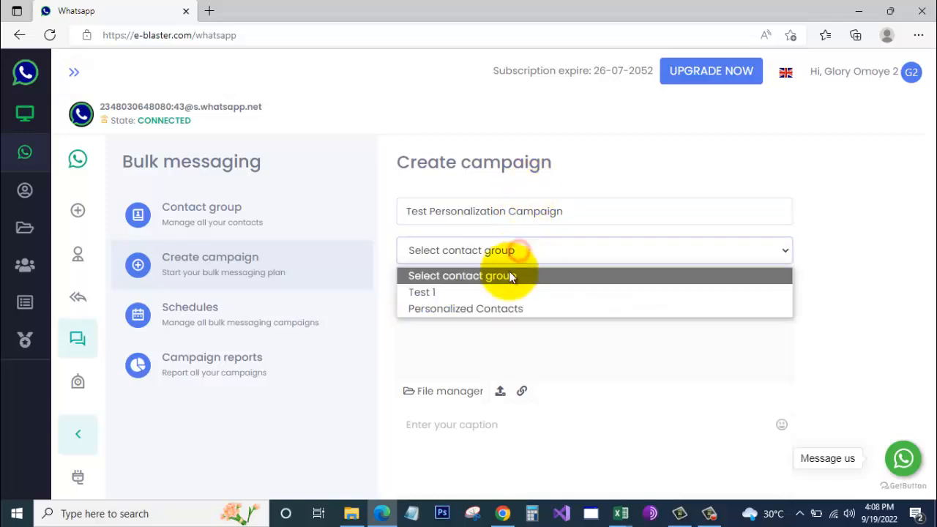
click(480, 308)
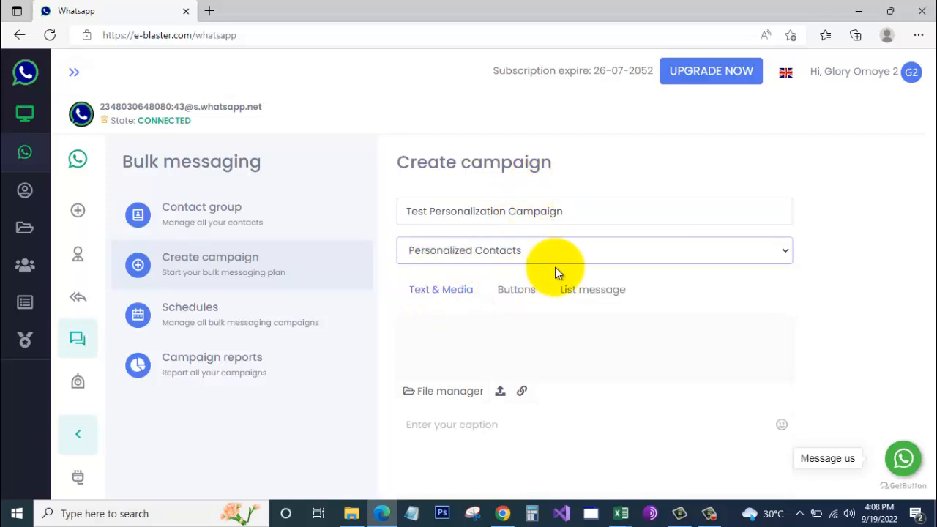
- Start the campaign caption with 'Hello %name%'
scroll(562, 271, down, 1)
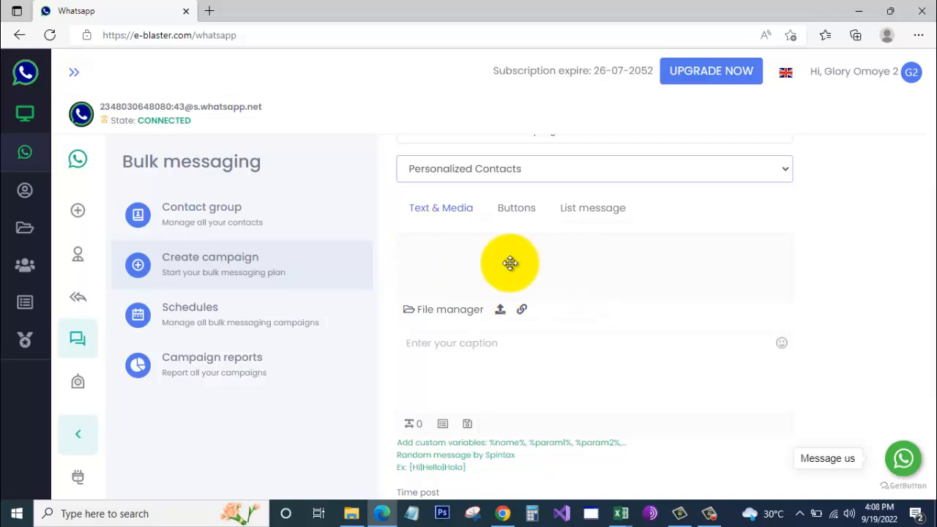
scroll(569, 281, down, 1)
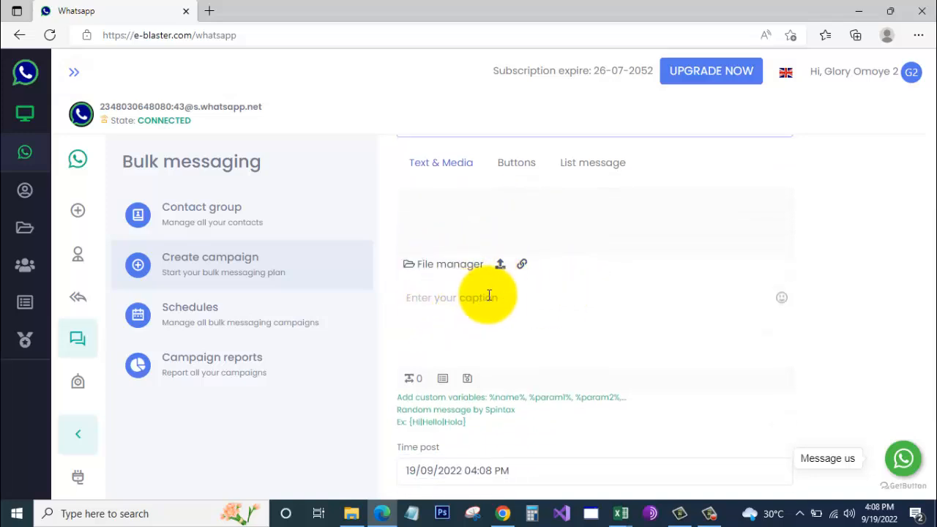
click(459, 298)
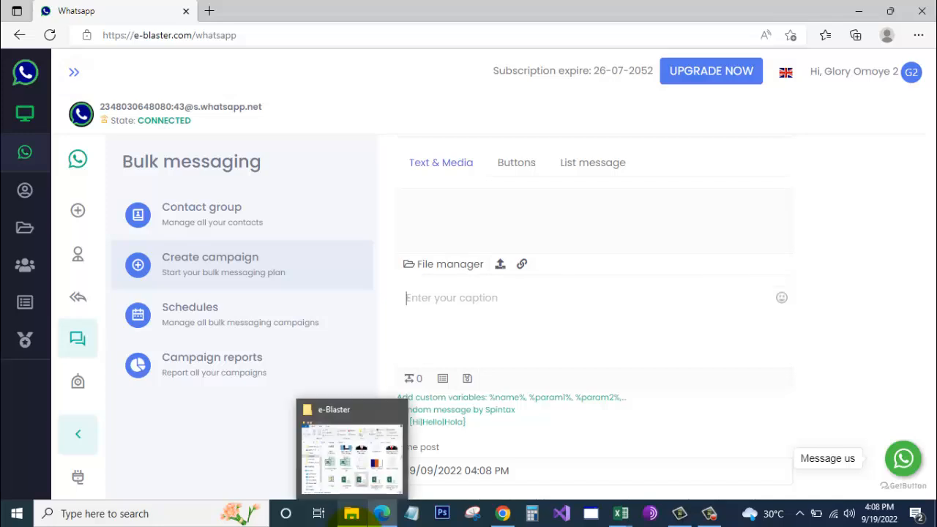
text(Hello %name%)
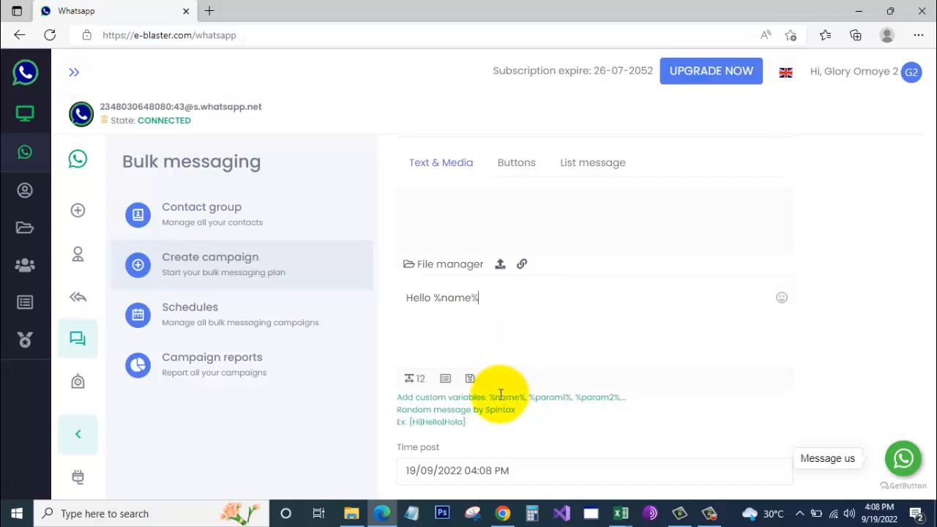
- Add 'Here are the details of your new account on e-Blaster. Your username is' to the caption
drag(490, 397, 526, 396)
click(484, 300)
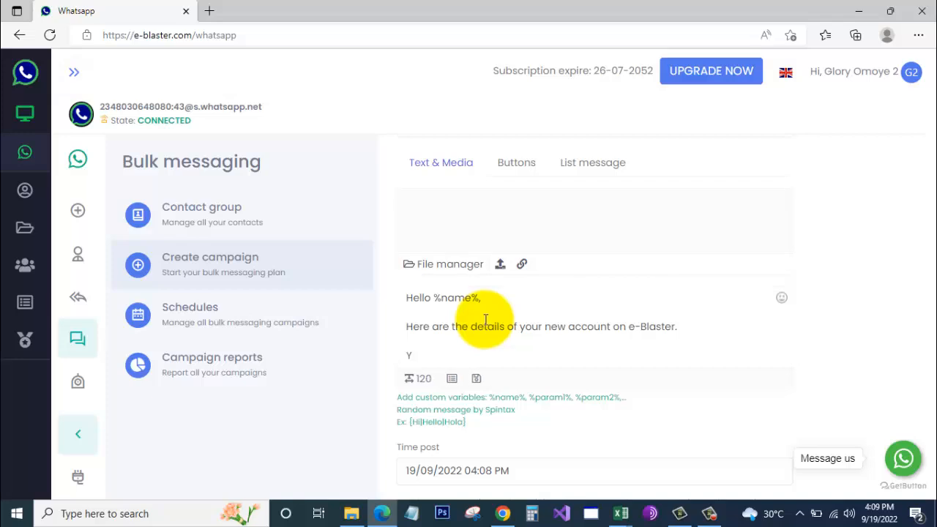
text(our username is)
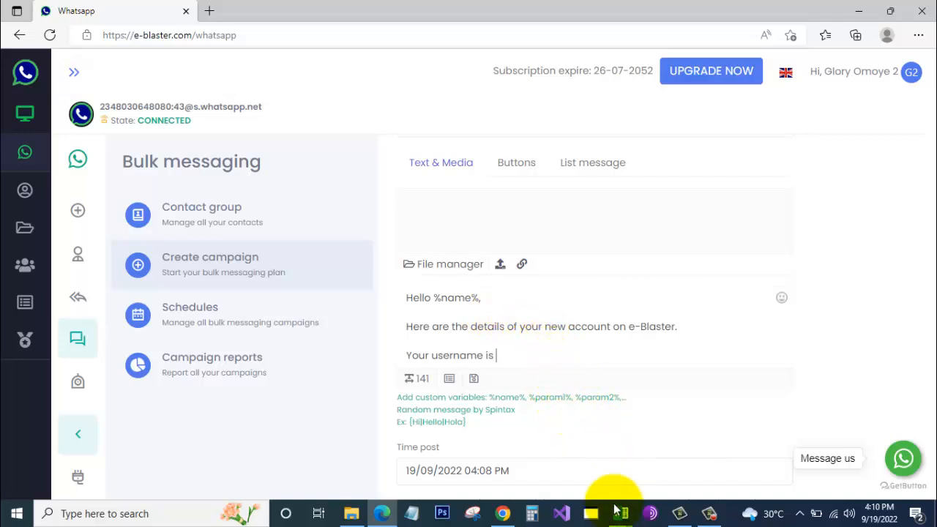
mouse_move(620, 515)
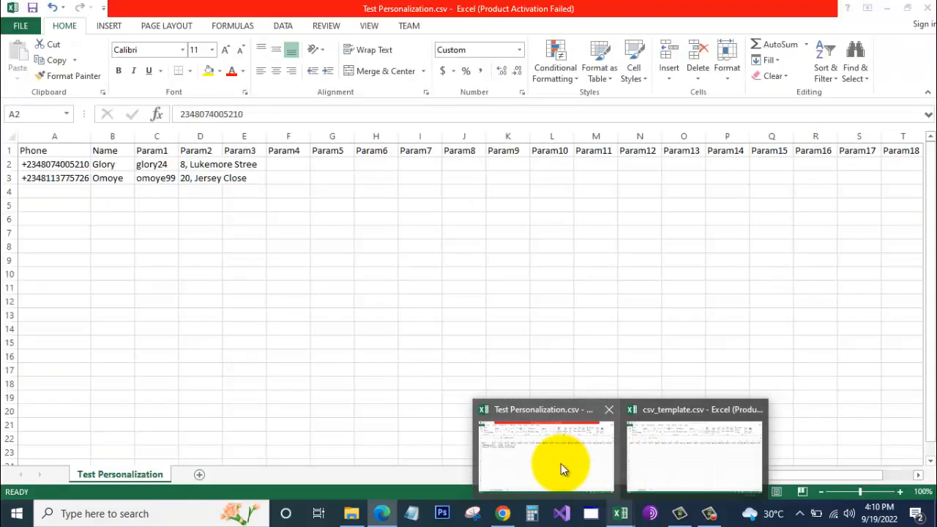
- Check the Param1 and Param2 values in Test Personalization.csv, then go back to the campaign
click(561, 463)
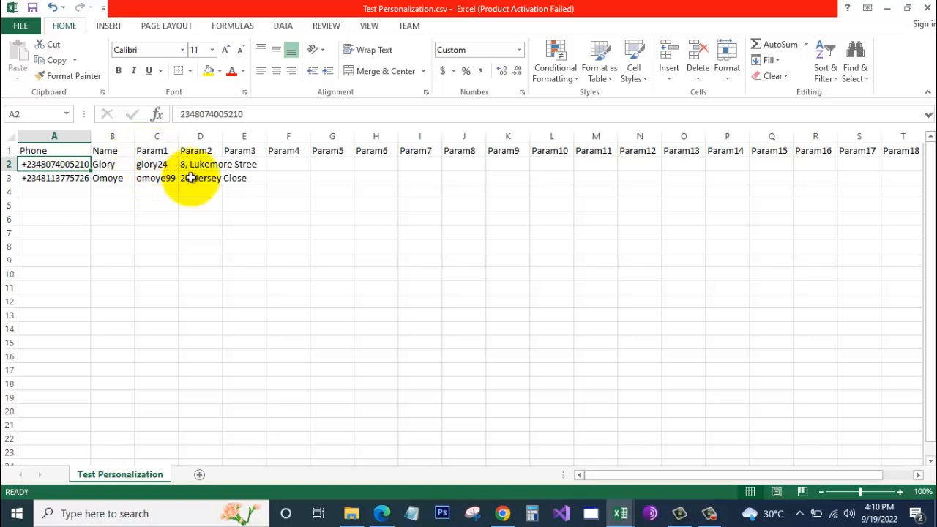
click(381, 514)
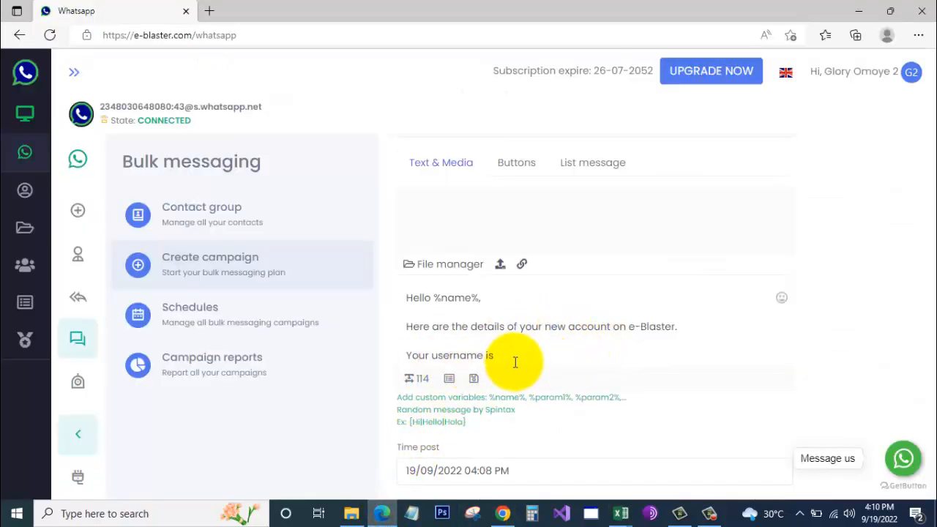
- Copy %param1% from the variables hint into the caption so it reads "Your username is %param1%."
click(530, 397)
drag(542, 399, 575, 397)
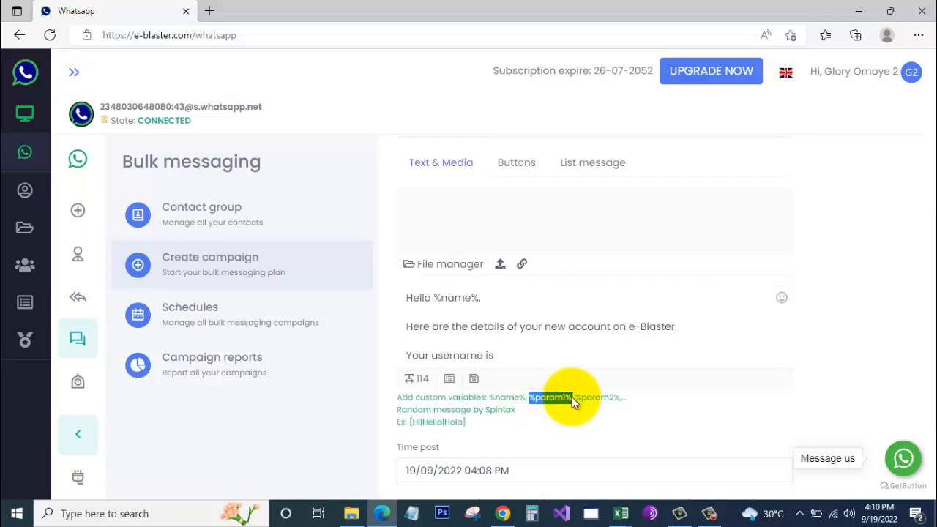
right_click(546, 396)
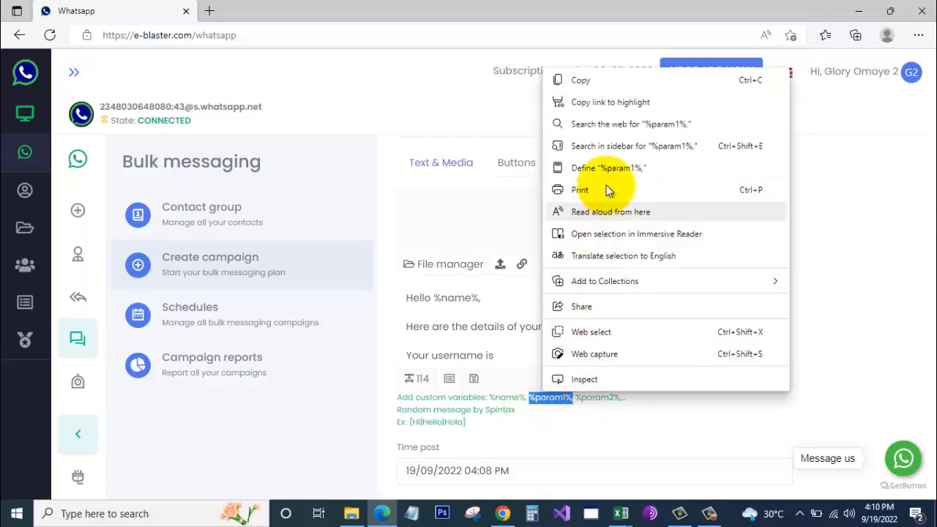
click(583, 80)
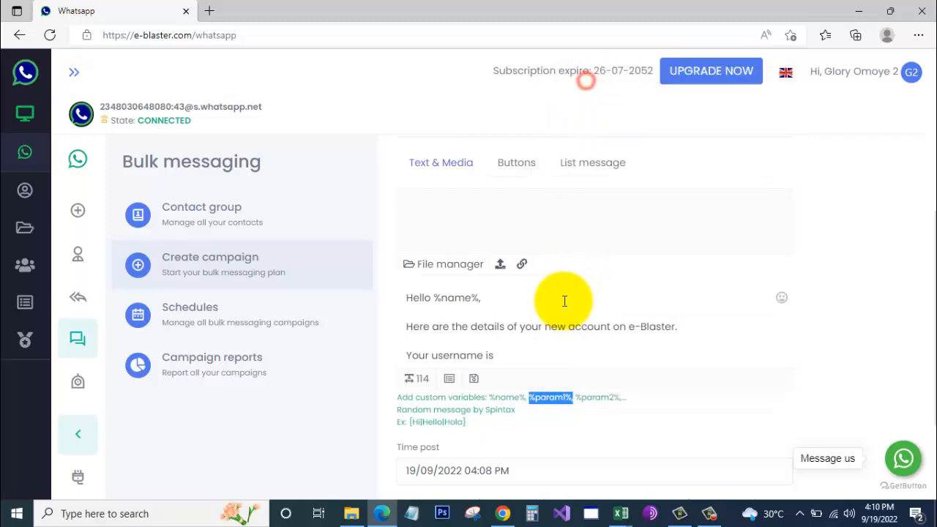
click(523, 362)
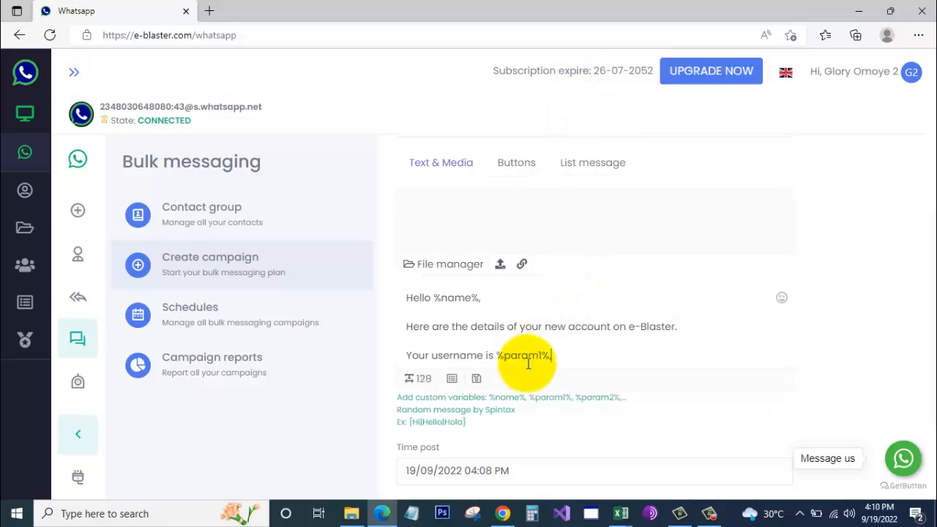
key(BackSpace)
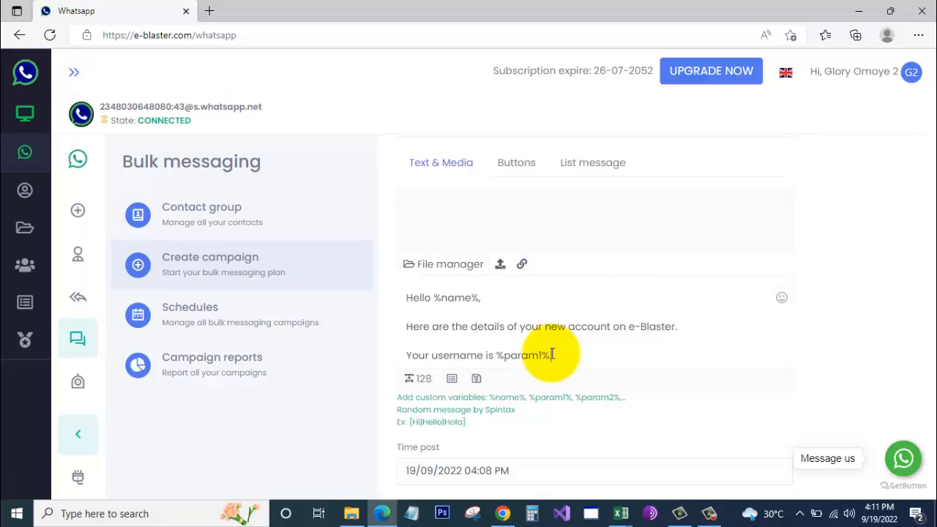
- Begin a new line reading "I haven't forgot your company address at"
key(Return)
key(Return)
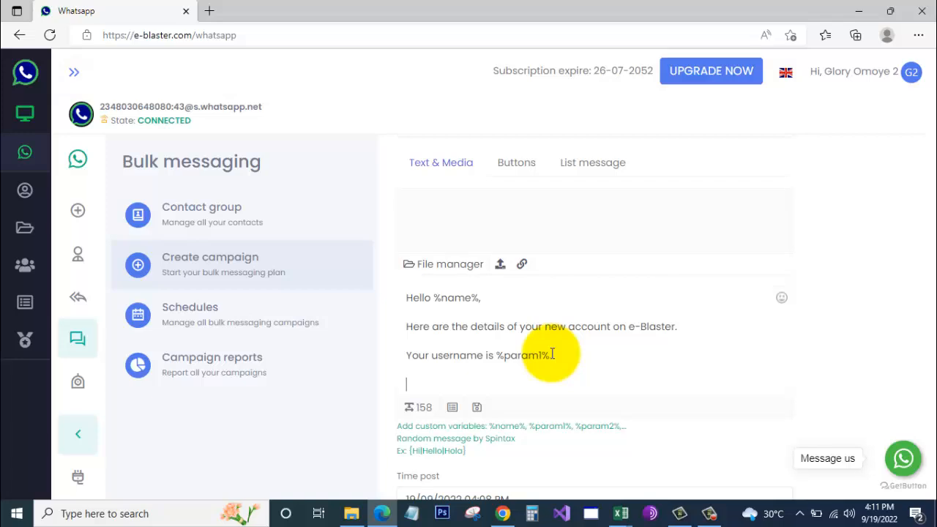
text(I)
text(haven't forgot your company address at)
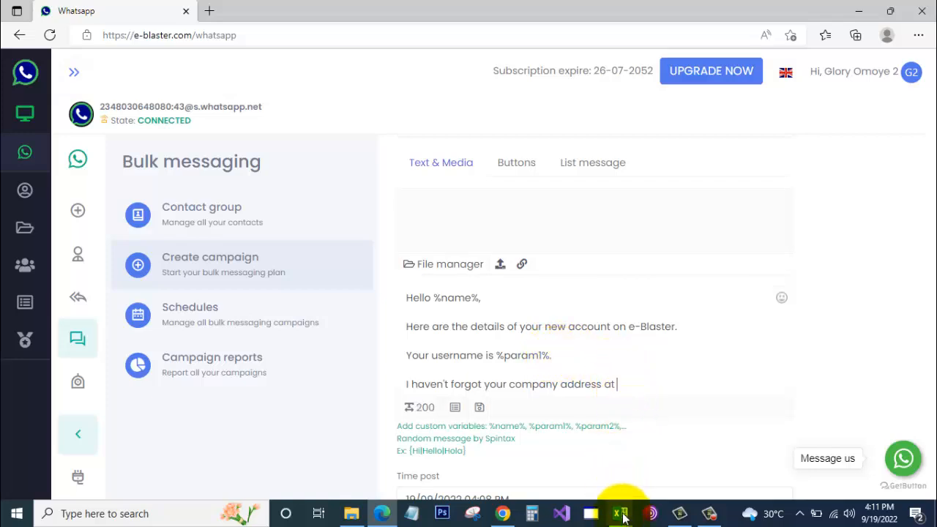
mouse_move(621, 515)
click(550, 472)
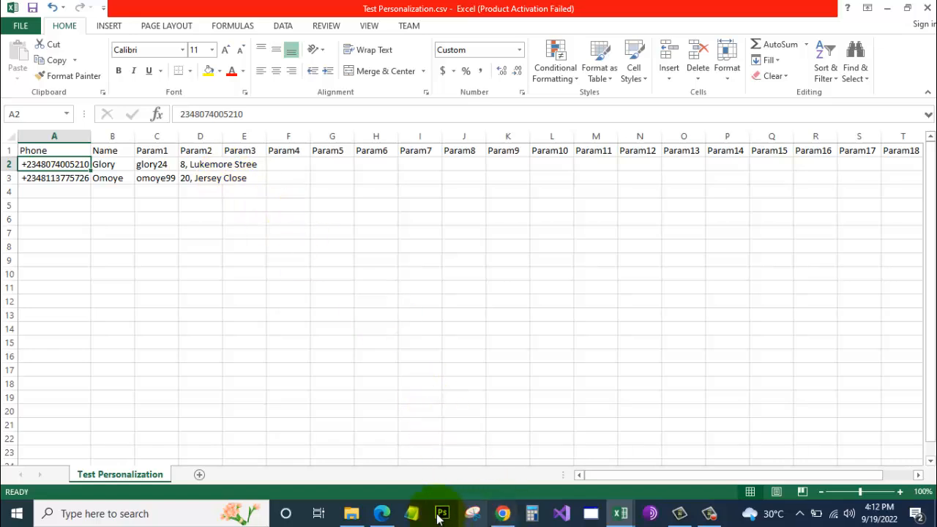
click(382, 513)
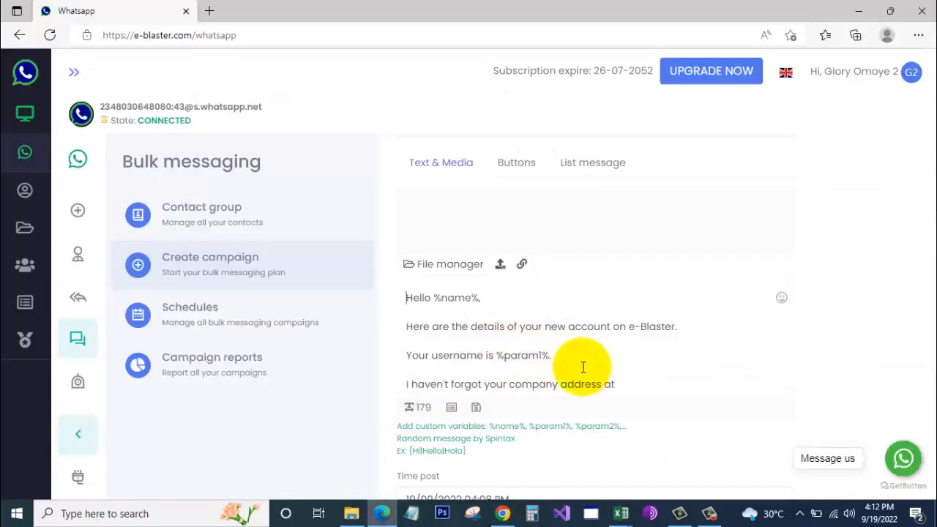
- Append "%param2%, I will see you soon." after "address at" in the caption's last line
scroll(596, 356, down, 1)
click(642, 329)
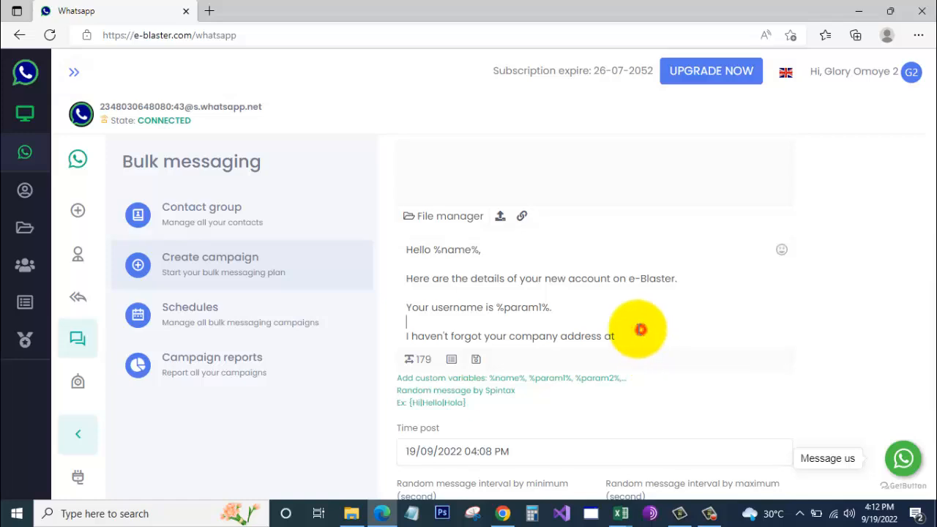
click(632, 339)
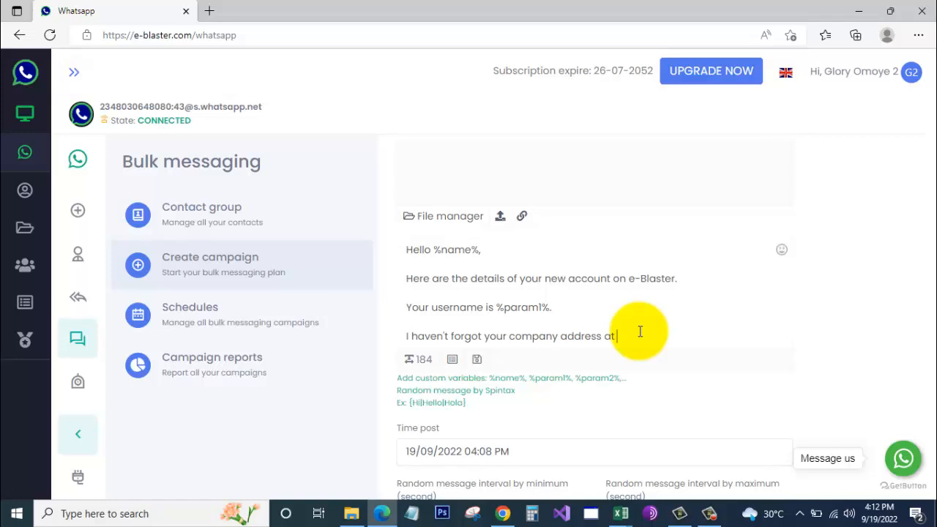
text(%param2%,)
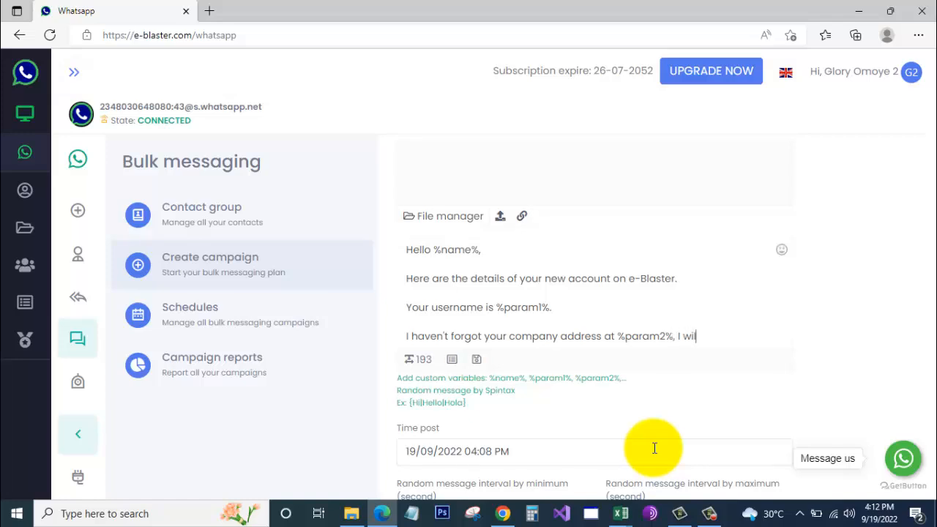
text(I will see you soon.)
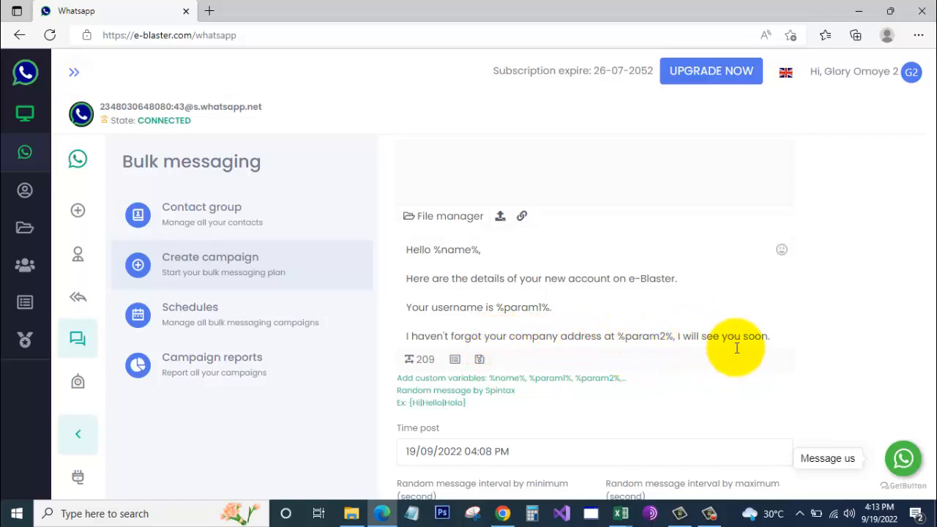
scroll(774, 316, down, 2)
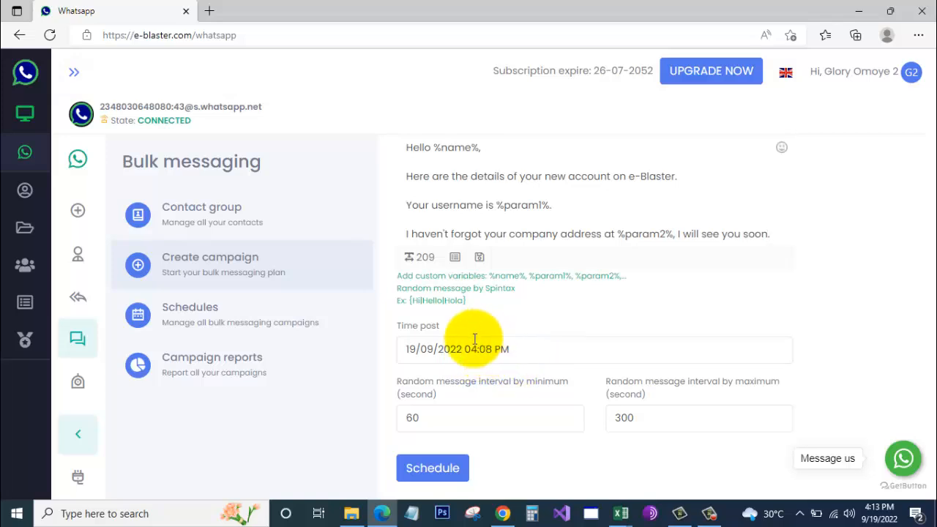
- Change the send time's minutes to 17, making it 19/09/2022 04:17 PM
click(518, 350)
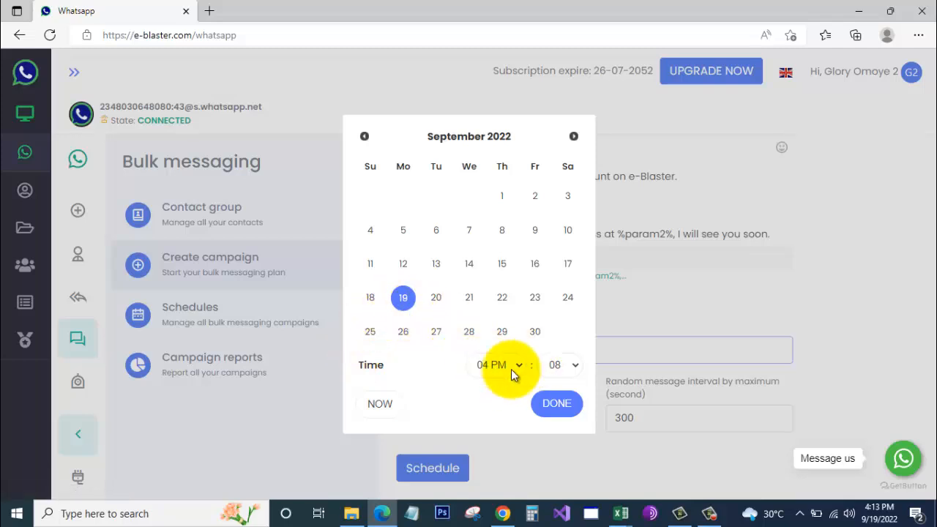
click(568, 364)
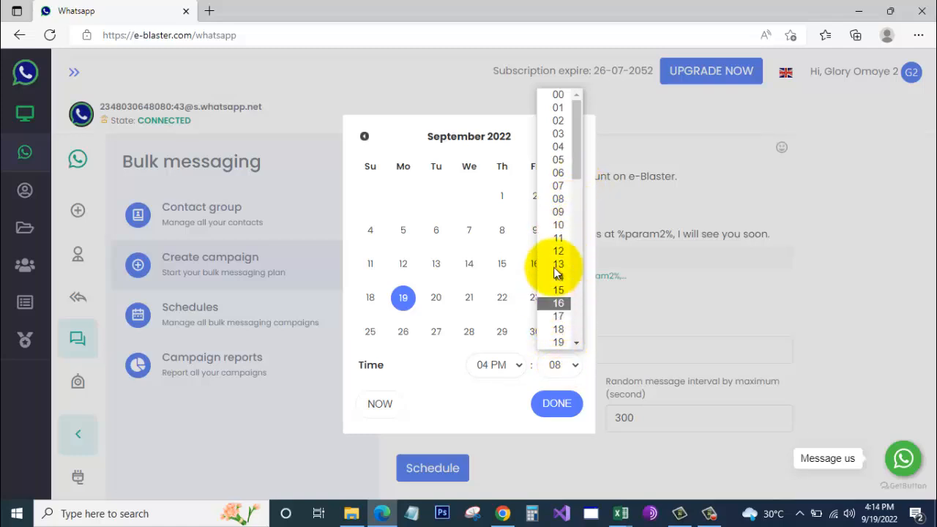
click(564, 316)
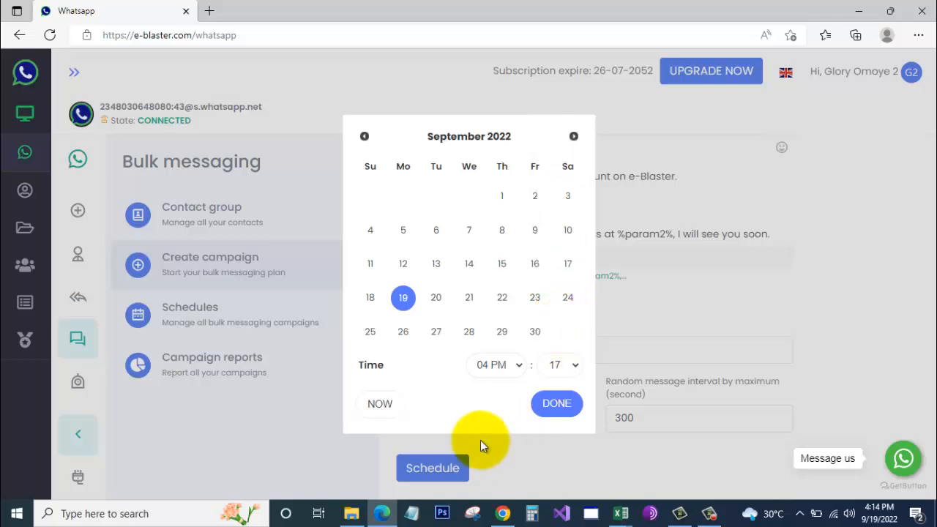
click(555, 404)
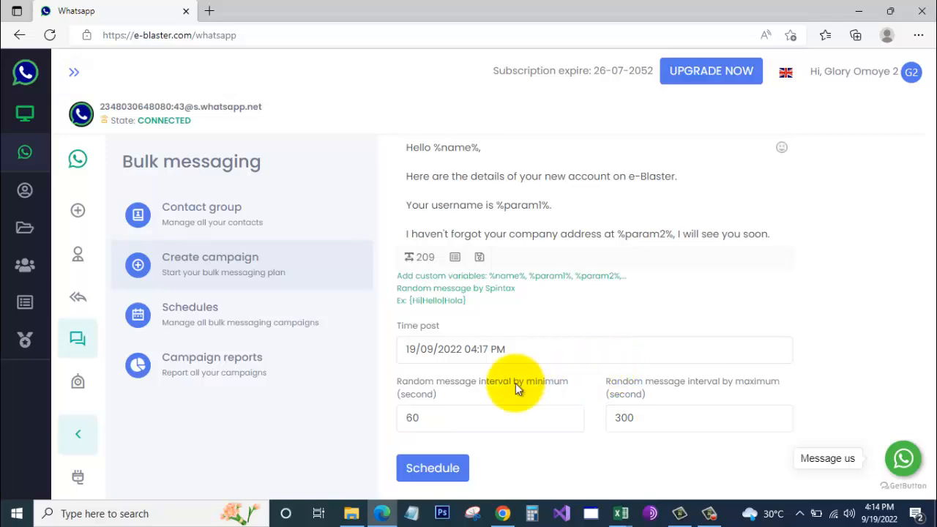
- Change the minimum (60) and maximum (300) intervals to 10 seconds, then schedule the campaign
click(447, 414)
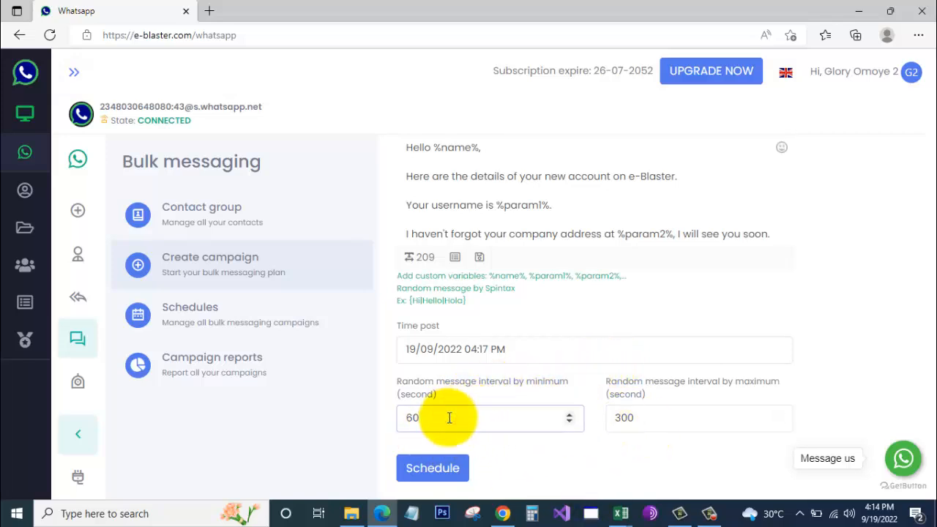
key(BackSpace)
key(BackSpace)
text(10)
click(686, 423)
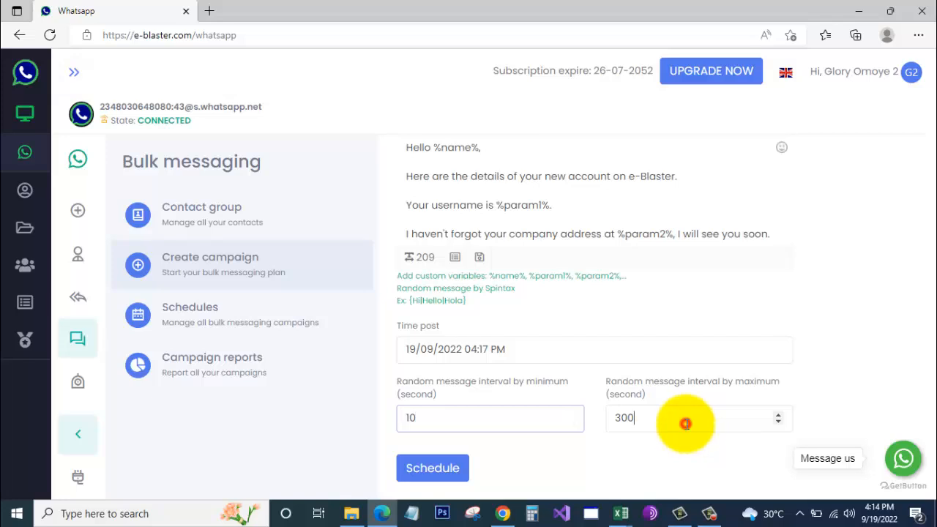
key(BackSpace)
key(BackSpace)
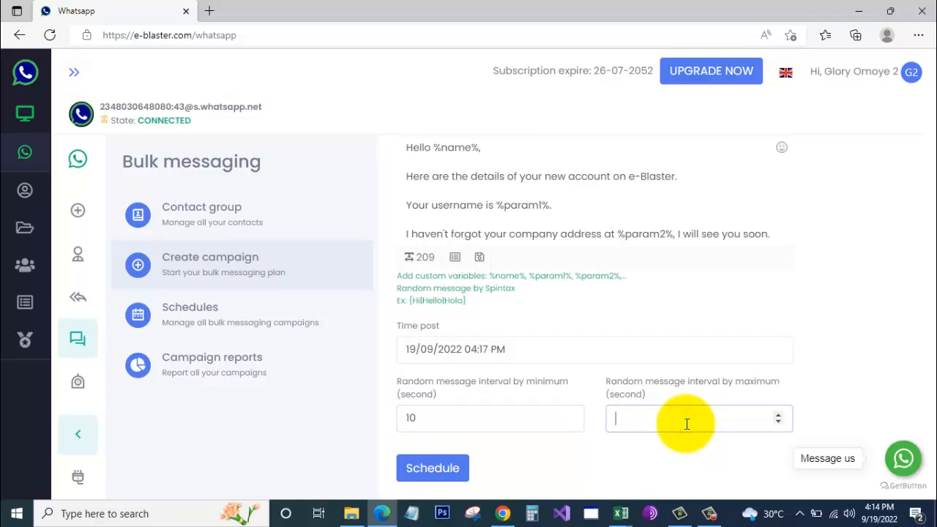
text(10)
click(428, 469)
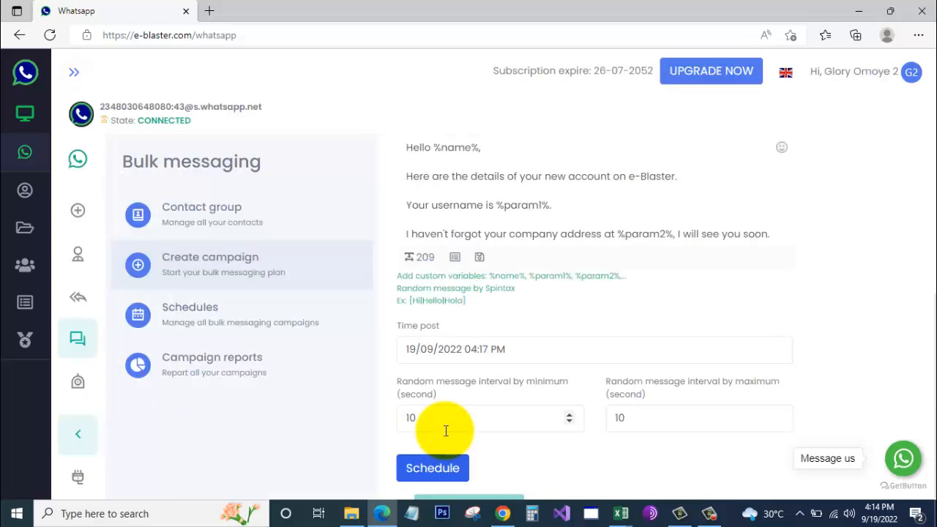